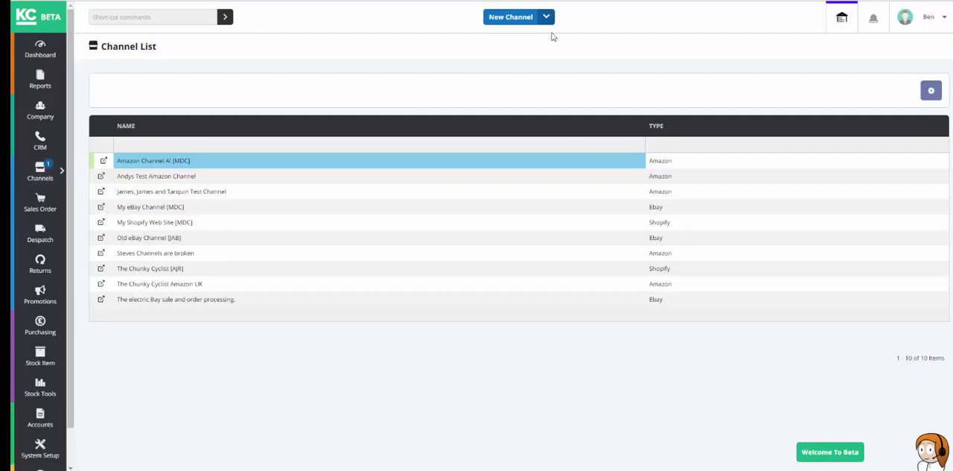
Step: Create a new channel of type Shopify
left_click(507, 21)
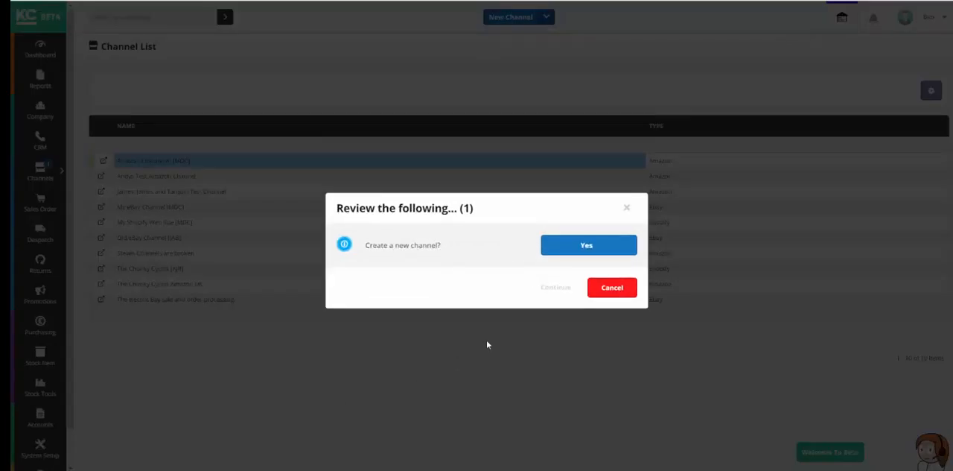
left_click(592, 247)
left_click(555, 288)
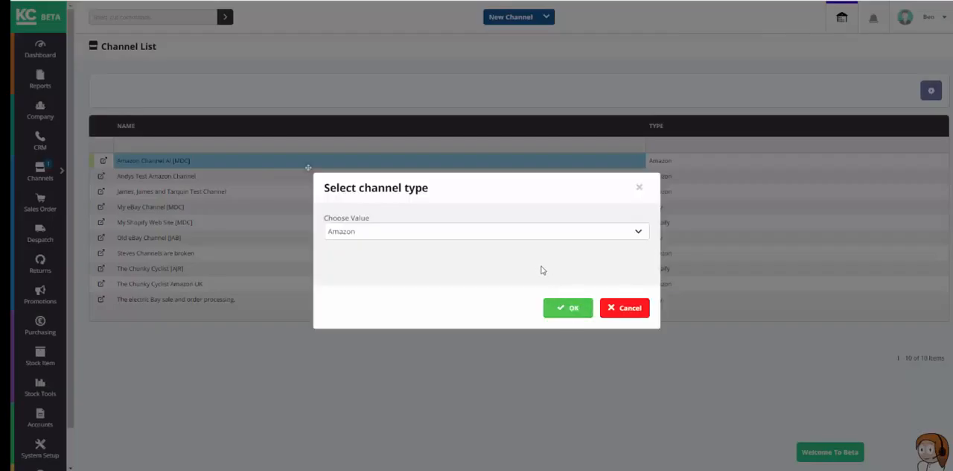
left_click(559, 232)
left_click(412, 274)
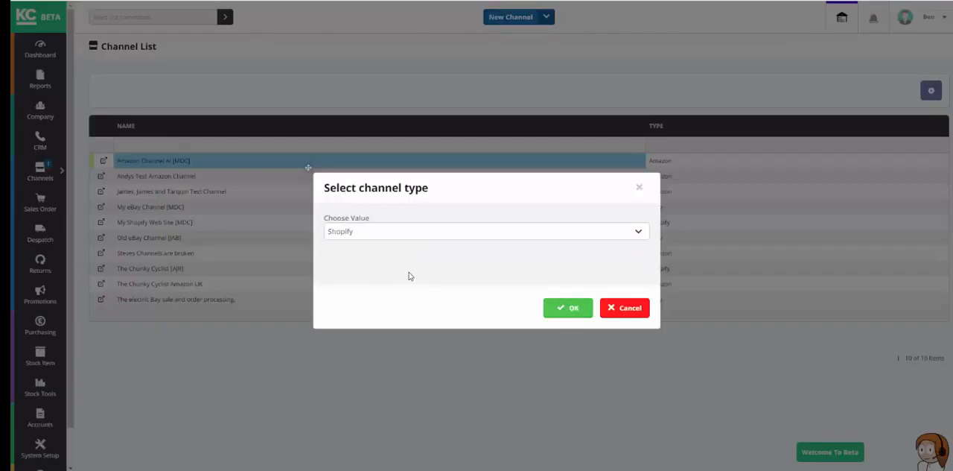
left_click(570, 311)
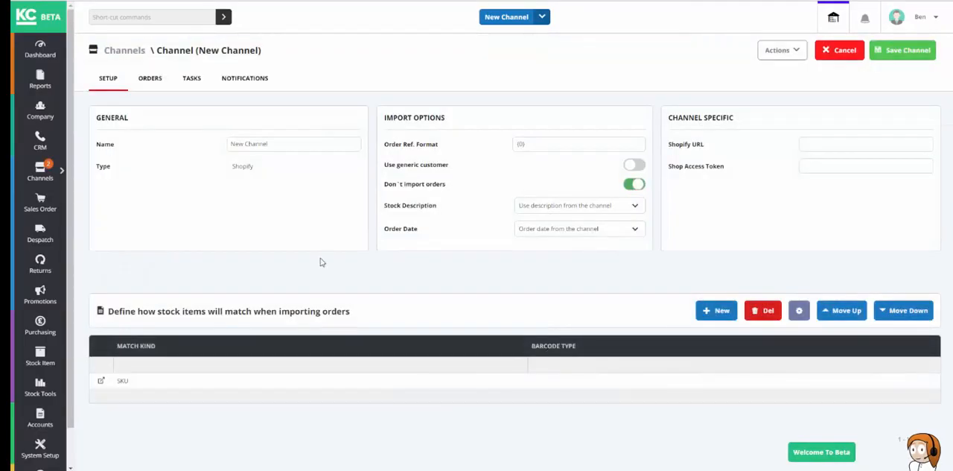
Step: Name the channel with the owner's first name plus "Test Shopify Channel" and prefix the order reference format with SY
left_click_drag(290, 145, 221, 142)
type("A")
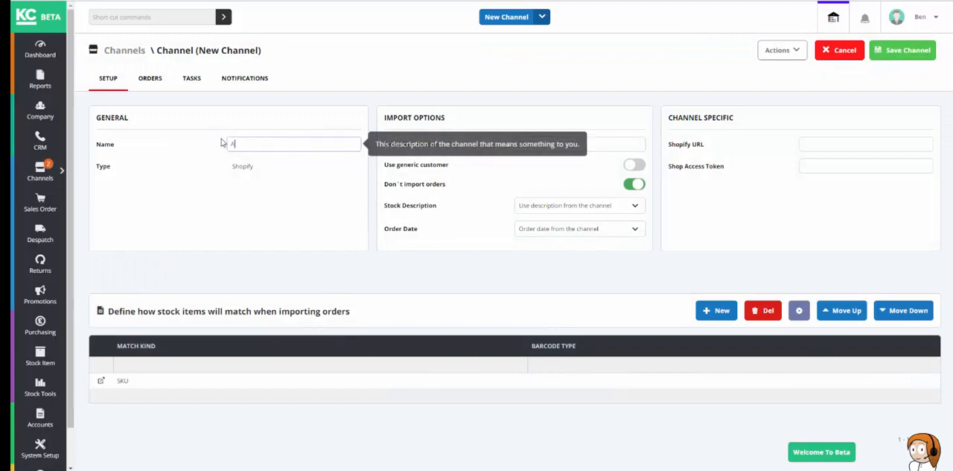
type("ndy's Test Shopify Channel")
key("Tab")
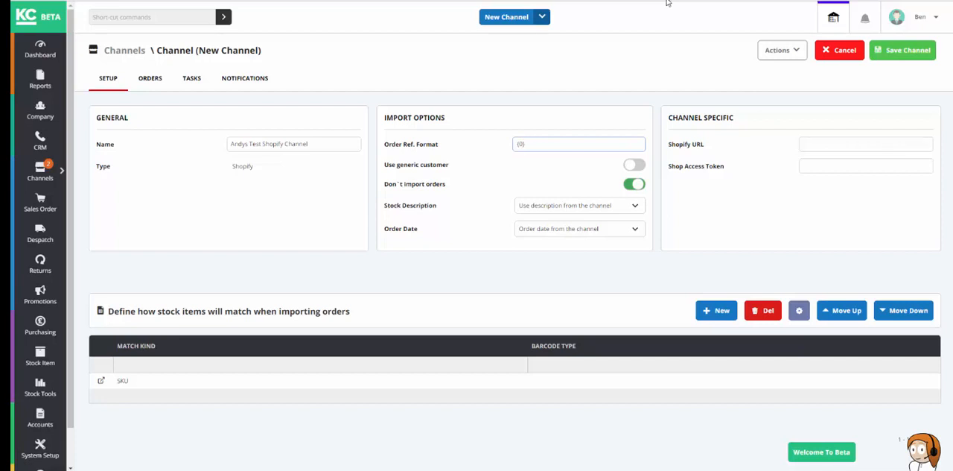
type("SY")
key("Tab")
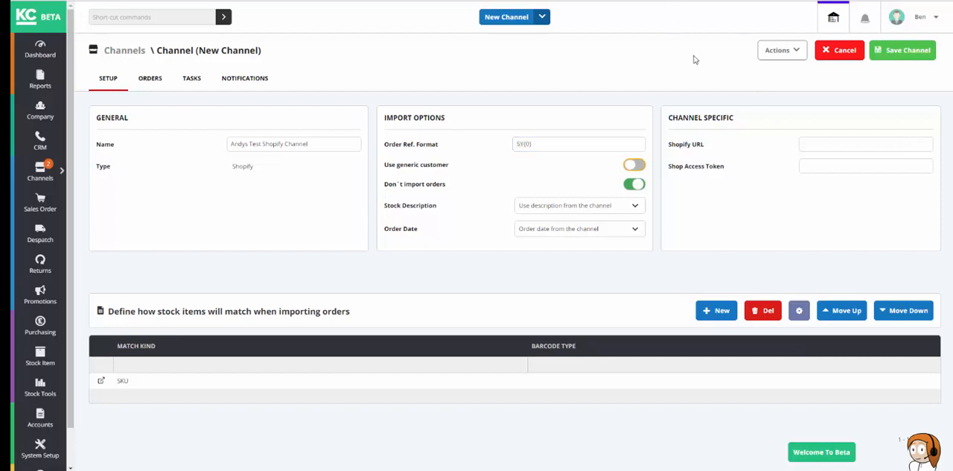
Step: Examine the channel's generic customer, stock description and order date import options and its Shopify-specific fields
mouse_move(456, 171)
left_click(638, 208)
left_click(638, 207)
left_click(628, 231)
left_click(629, 231)
left_click(836, 166)
left_click(845, 212)
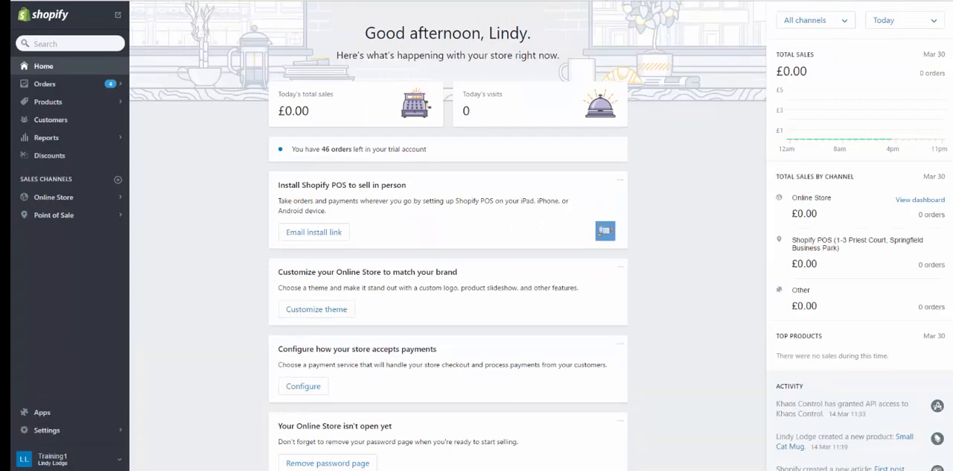
Step: Switch to the Shopify admin and start generating API credentials for a private app named Khaos Control Cloud
left_click(44, 416)
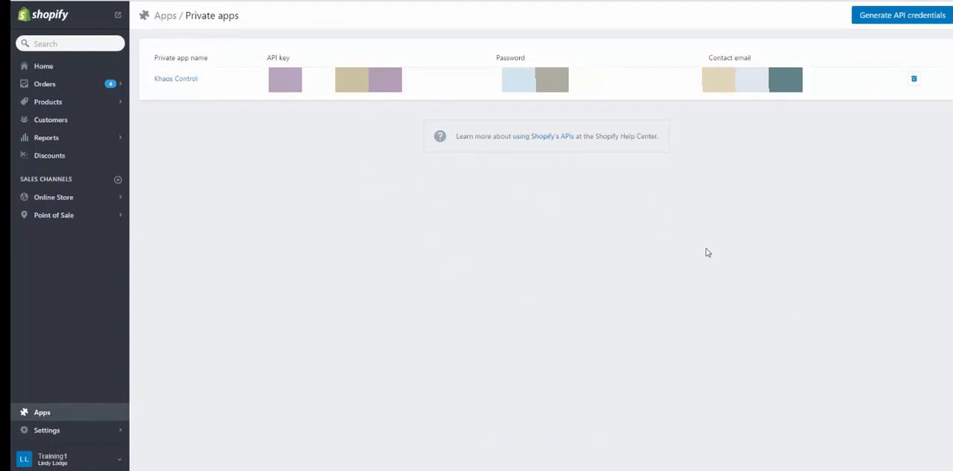
left_click(918, 18)
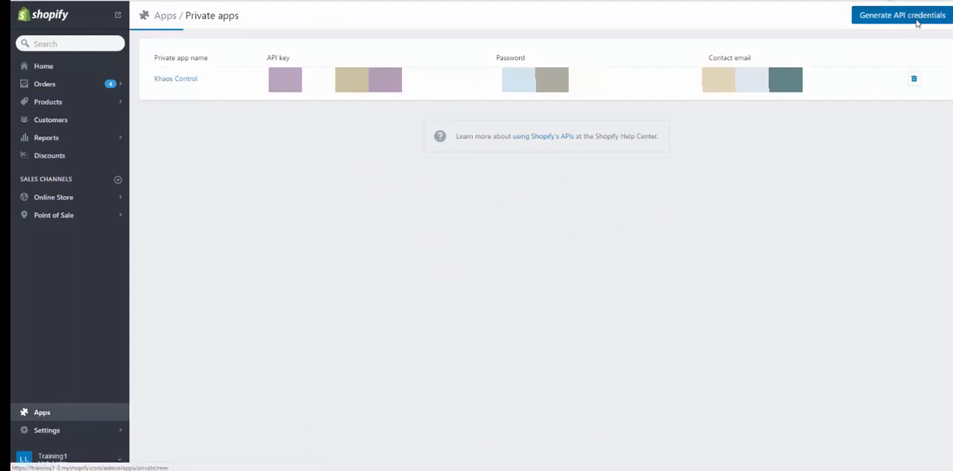
left_click(567, 65)
type("kha")
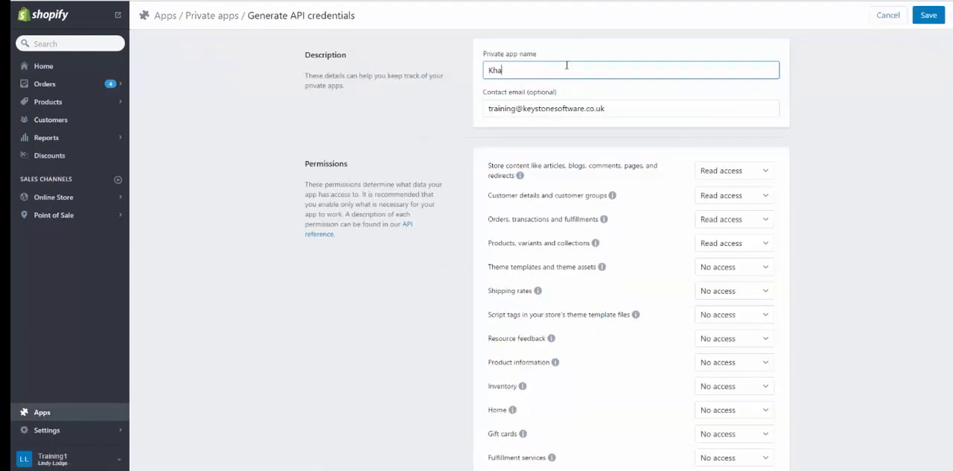
key("BackSpace")
key("BackSpace")
key("BackSpace")
type("k")
key("BackSpace")
type("Khaos Control Cloud")
key("Tab")
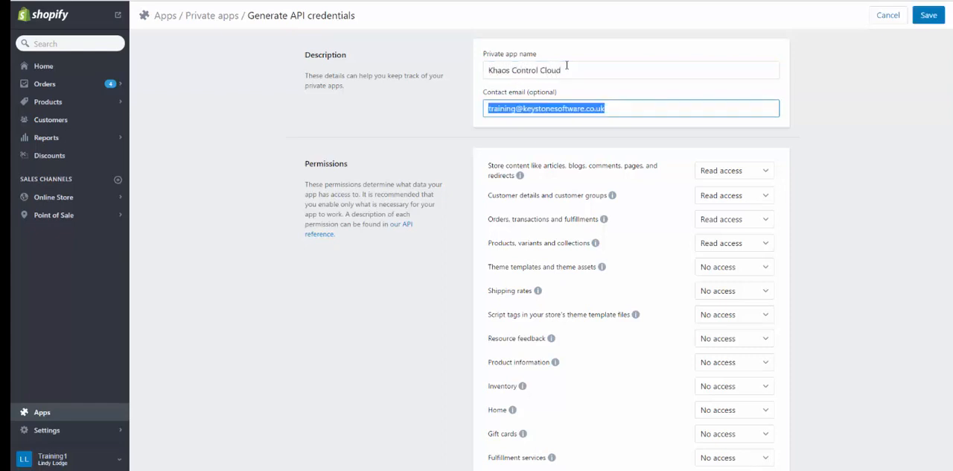
left_click(891, 262)
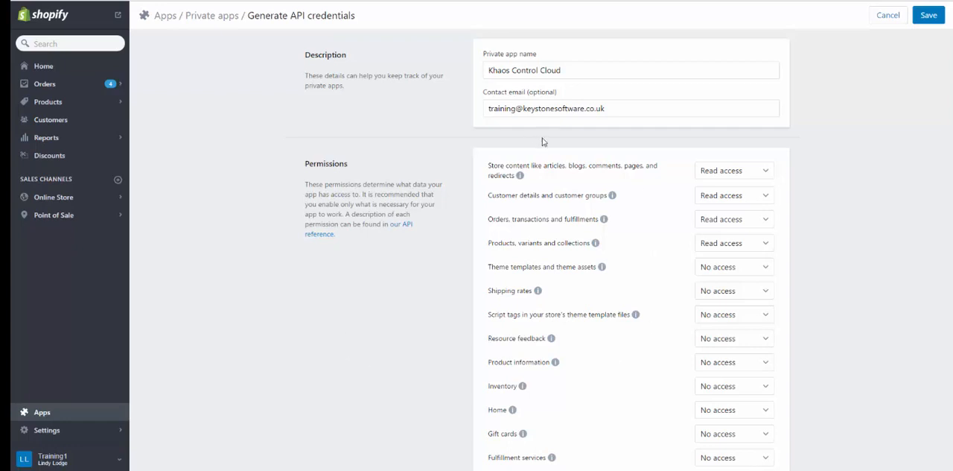
Step: Grant the private app read and write access to customer details, orders and transactions, and products and variants
left_click(760, 198)
left_click(747, 231)
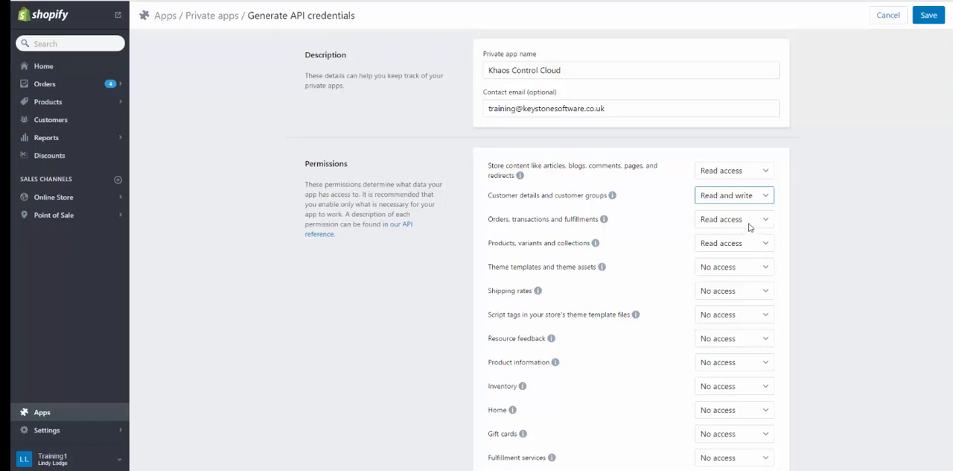
left_click(751, 220)
left_click(754, 256)
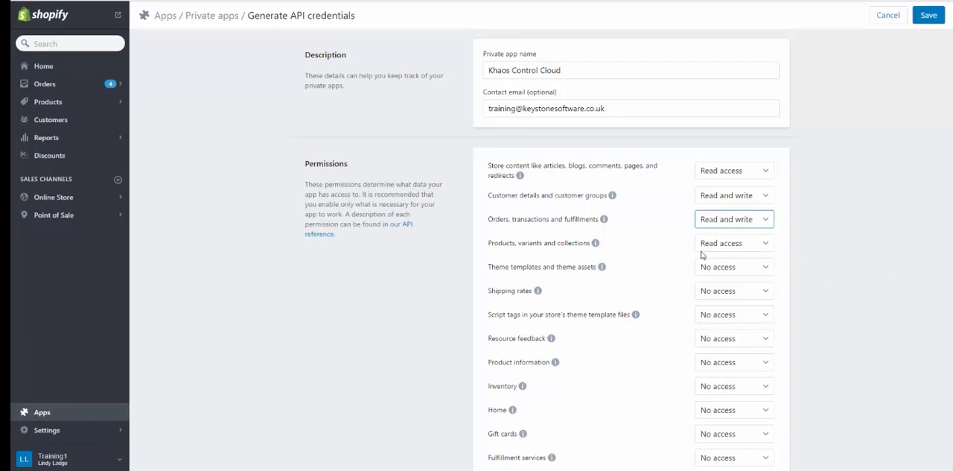
left_click(745, 244)
left_click(723, 281)
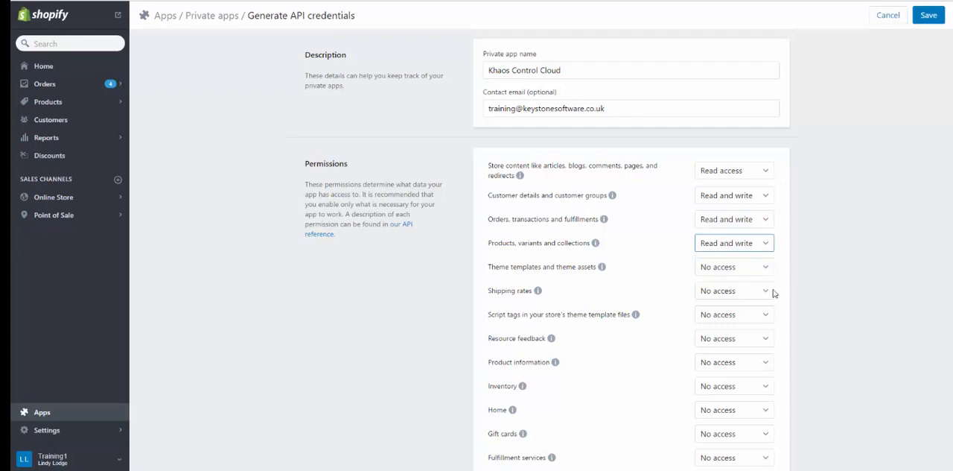
Step: Grant read and write access to inventory and fulfillment services, and save the private app
left_click(742, 387)
left_click(743, 422)
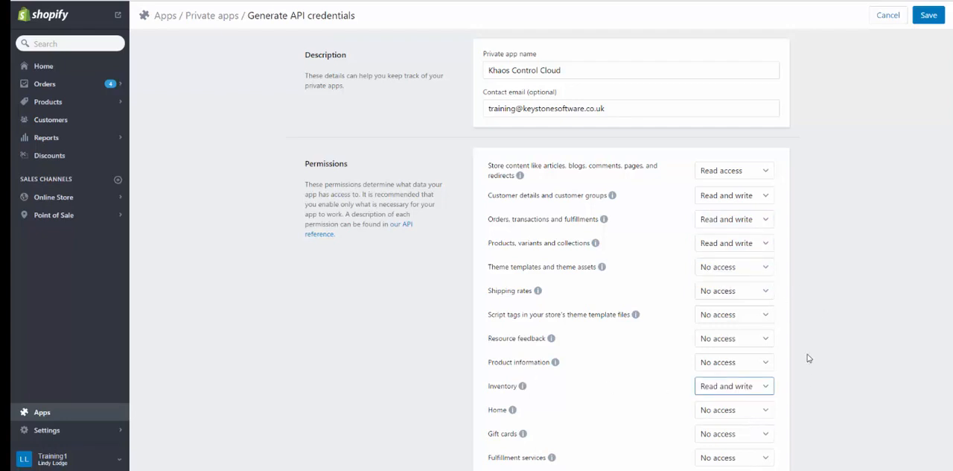
scroll(809, 358, "down", 1)
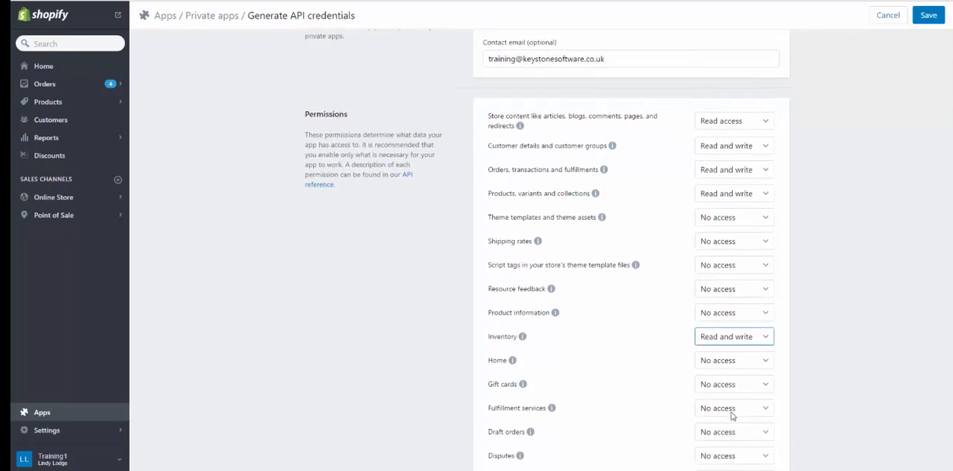
left_click(735, 411)
left_click(742, 445)
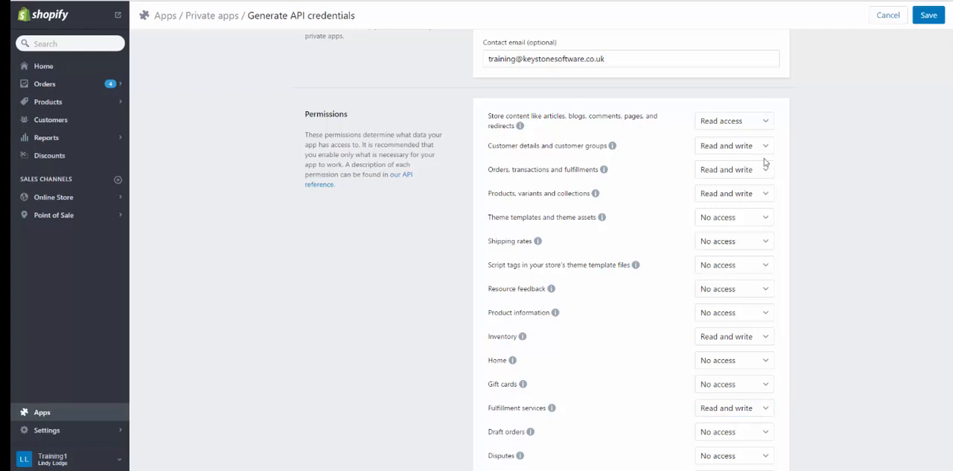
scroll(812, 281, "down", 3)
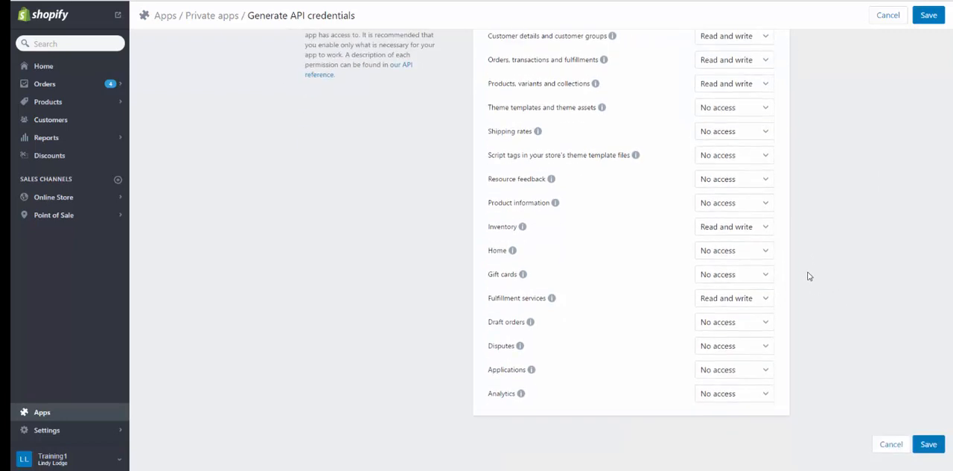
left_click(929, 445)
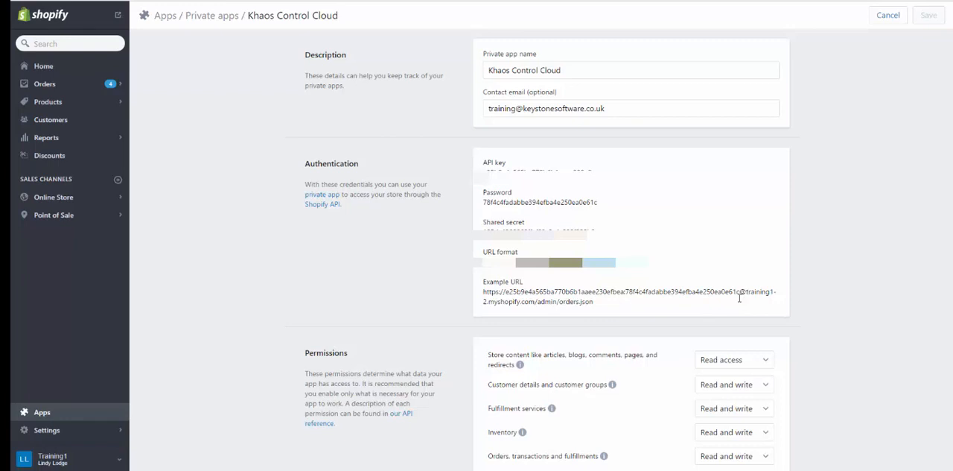
Step: Examine the store address within the example URL and the app's generated password
left_click_drag(744, 291, 539, 304)
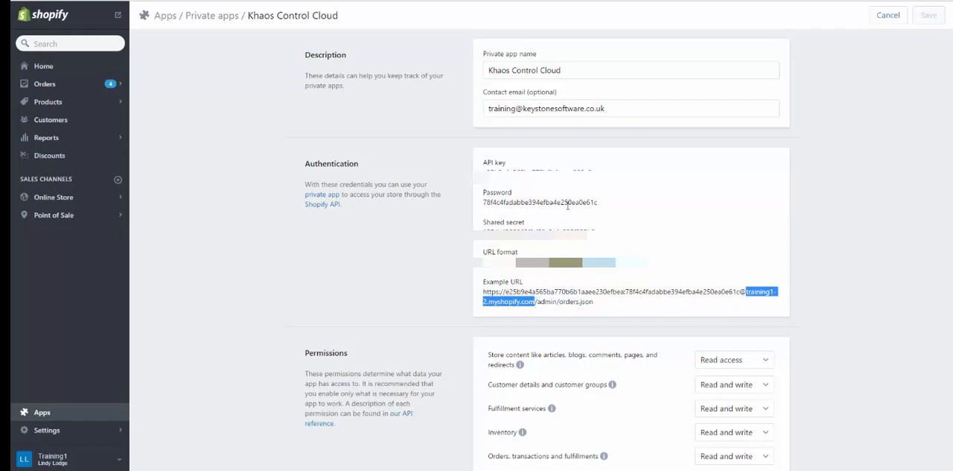
left_click(609, 204)
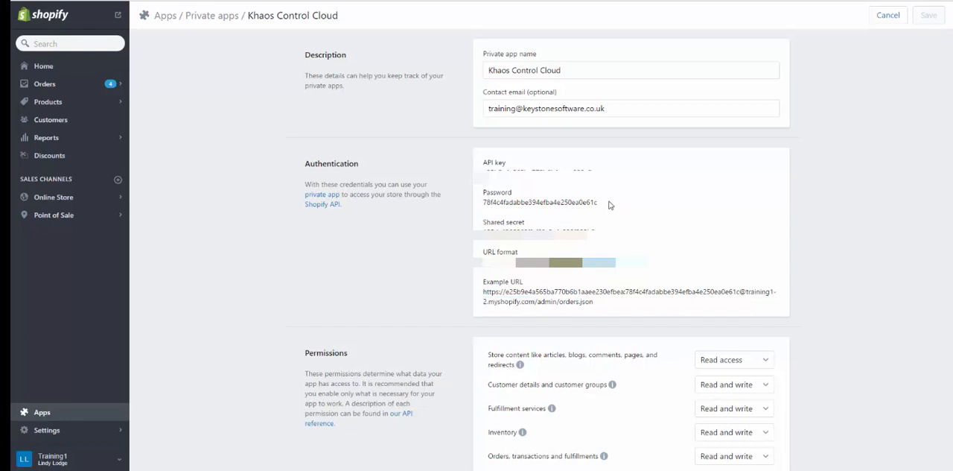
left_click_drag(598, 202, 482, 203)
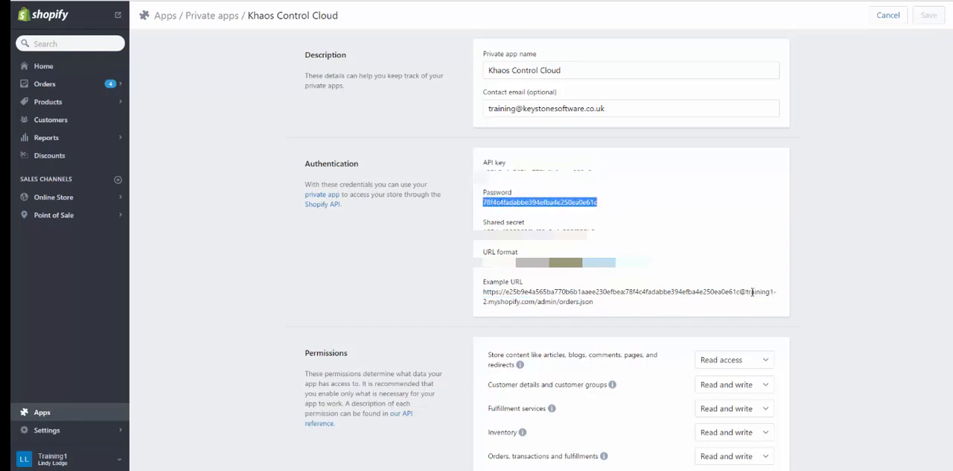
Step: Copy training1-2.myshopify.com from the example URL into the Shopify URL of the new Khaos Control channel
left_click_drag(747, 291, 536, 304)
key("ctrl+c")
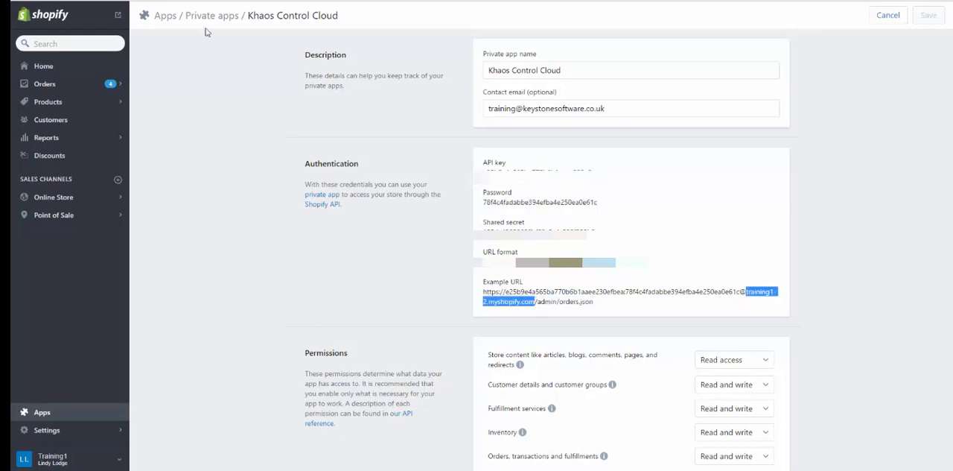
left_click(111, 1)
left_click(852, 146)
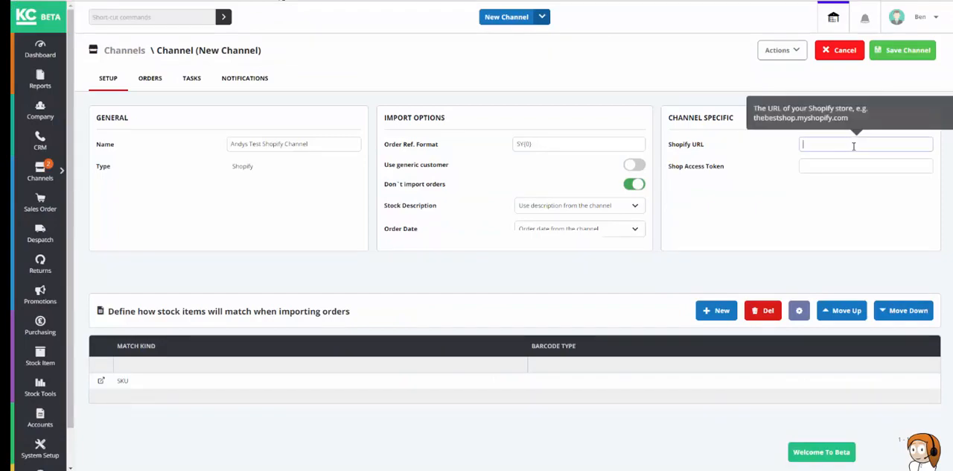
key("ctrl+v")
Step: Copy the private app's password from Shopify into the Khaos Control channel's Shop Access Token
left_click(298, 0)
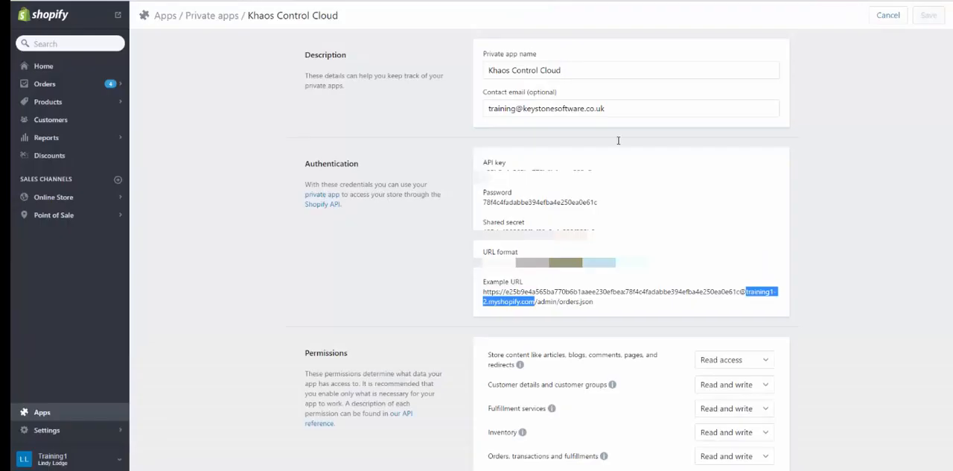
left_click(598, 205)
left_click_drag(597, 203, 485, 204)
key("ctrl+c")
left_click(269, 0)
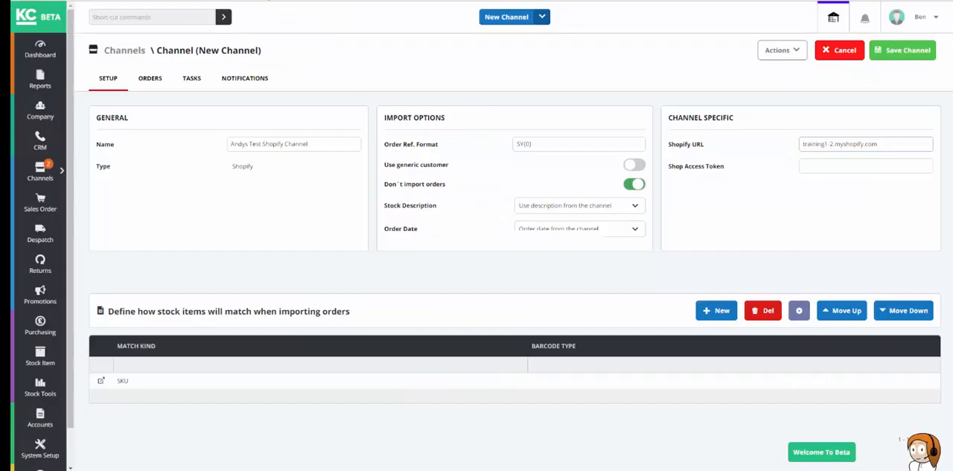
left_click(813, 168)
key("ctrl+v")
left_click(884, 192)
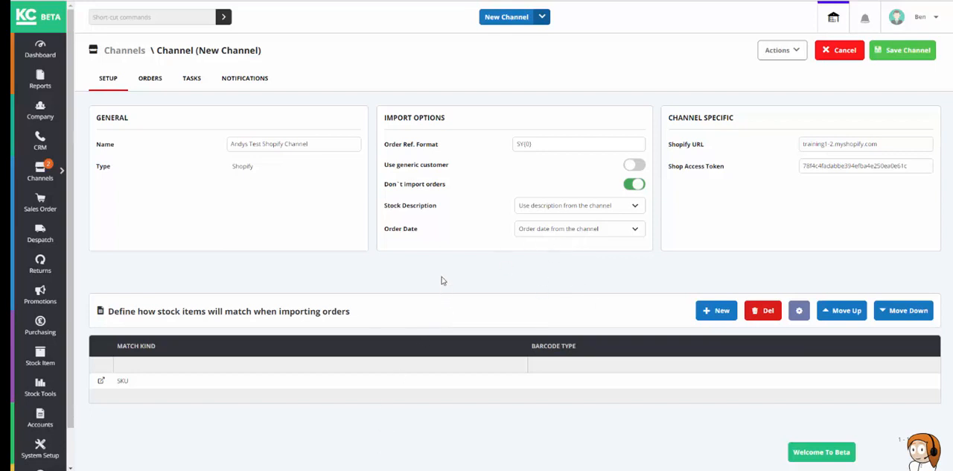
Step: Add a Barcode Code match with barcode type Shopify to the channel's stock item matching rules
scroll(442, 280, "down", 2)
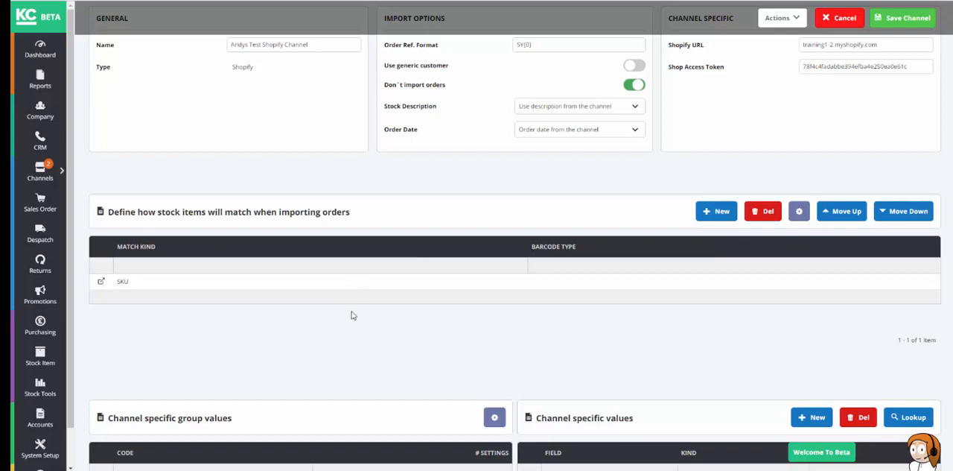
left_click(158, 283)
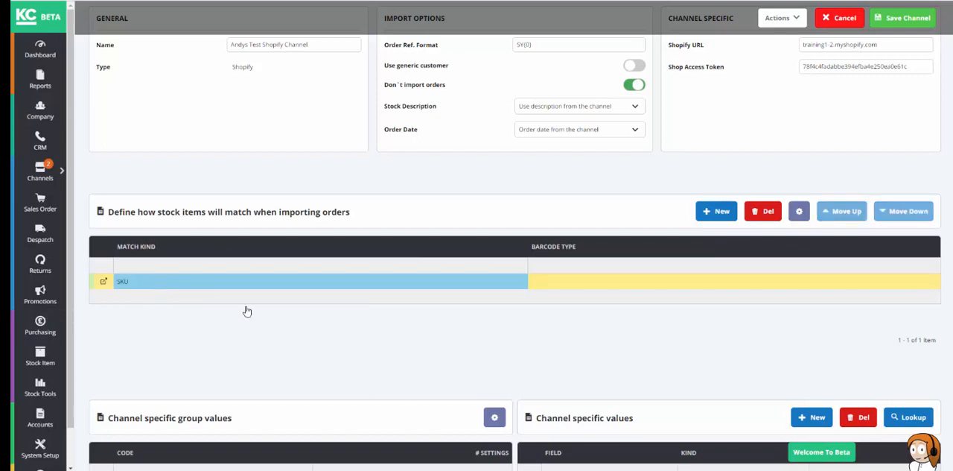
left_click(717, 211)
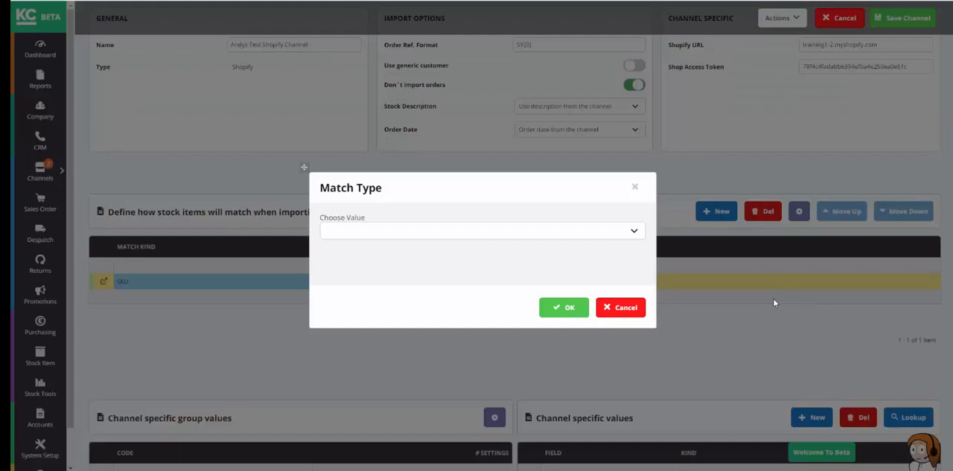
left_click(499, 234)
left_click(398, 248)
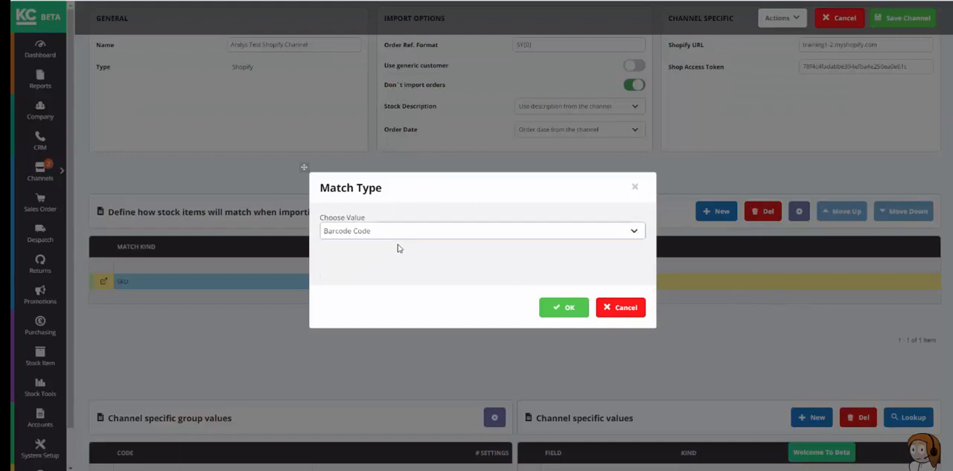
left_click(561, 308)
left_click(510, 233)
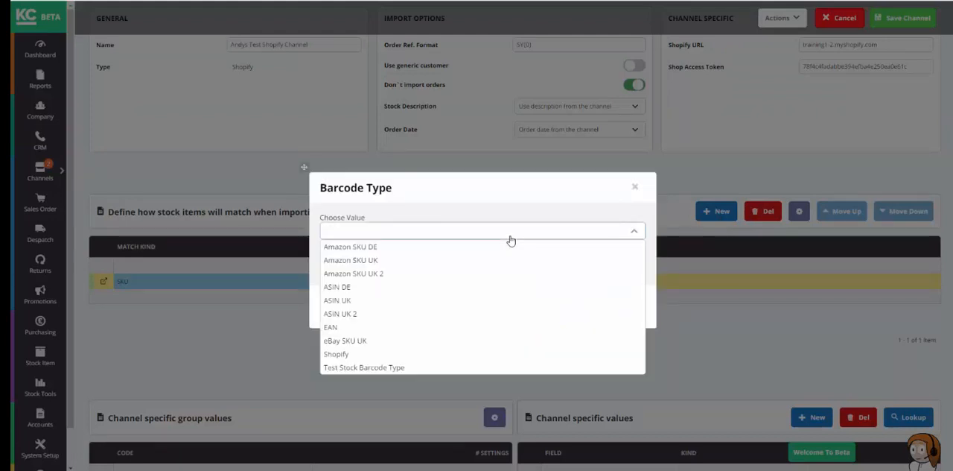
left_click(427, 356)
left_click(563, 309)
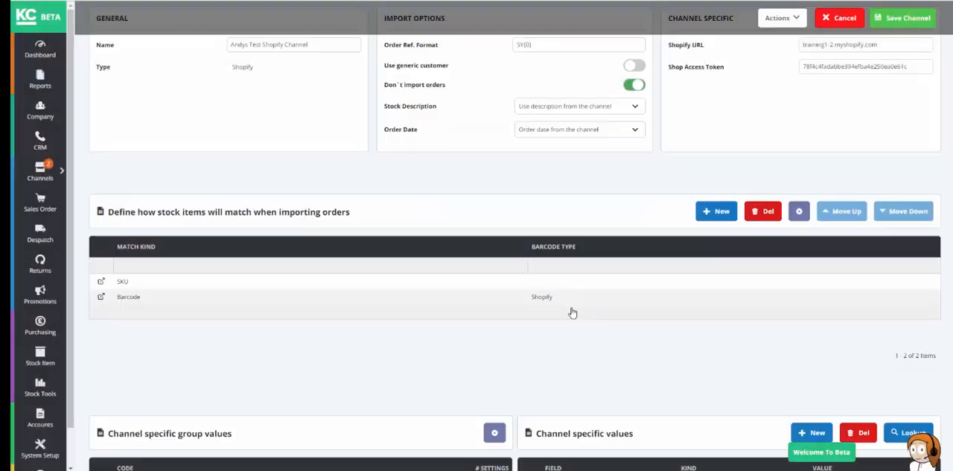
Step: Add a Barcode Code match with barcode type EAN to the channel's stock item matching rules
left_click(718, 211)
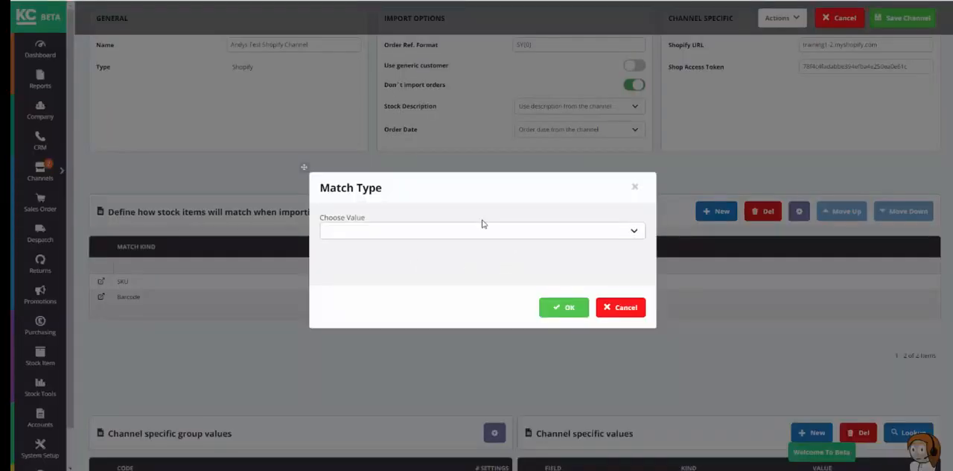
left_click(476, 231)
left_click(357, 249)
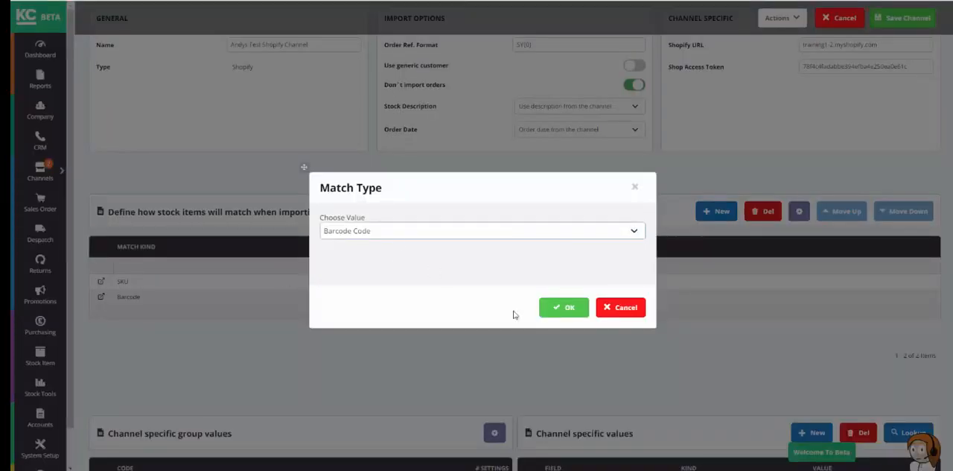
left_click(568, 309)
left_click(383, 232)
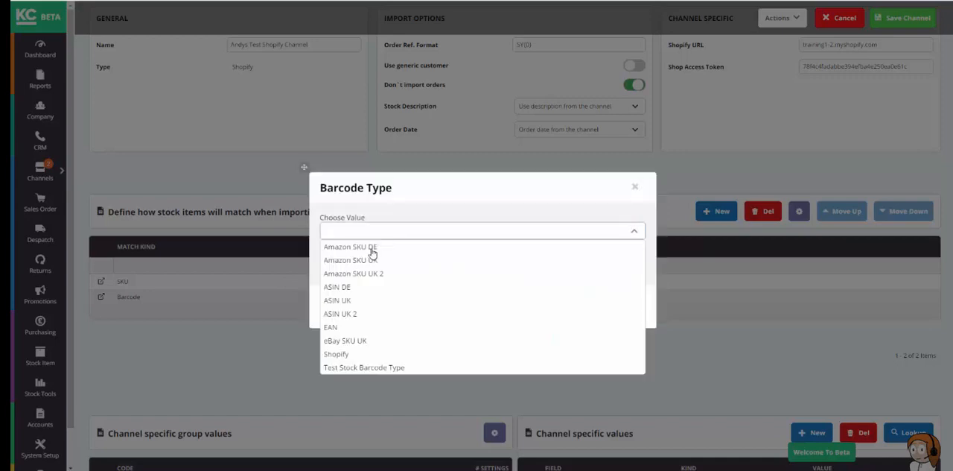
left_click(351, 328)
left_click(563, 308)
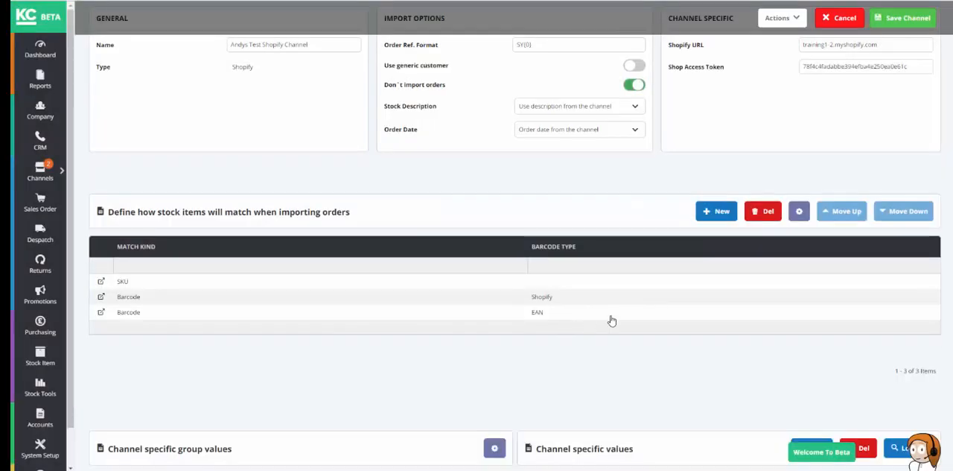
Step: Add an Other Ref match to the channel's stock item matching rules
left_click(713, 216)
left_click(400, 234)
left_click(368, 264)
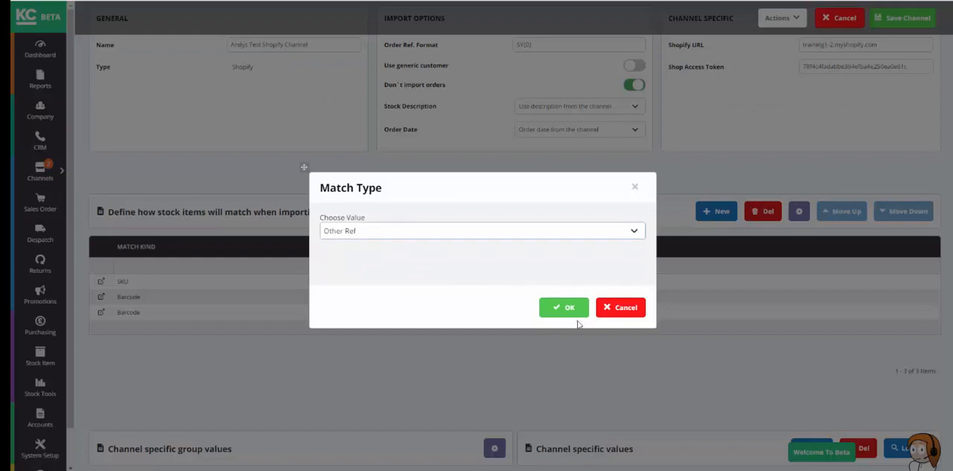
left_click(570, 311)
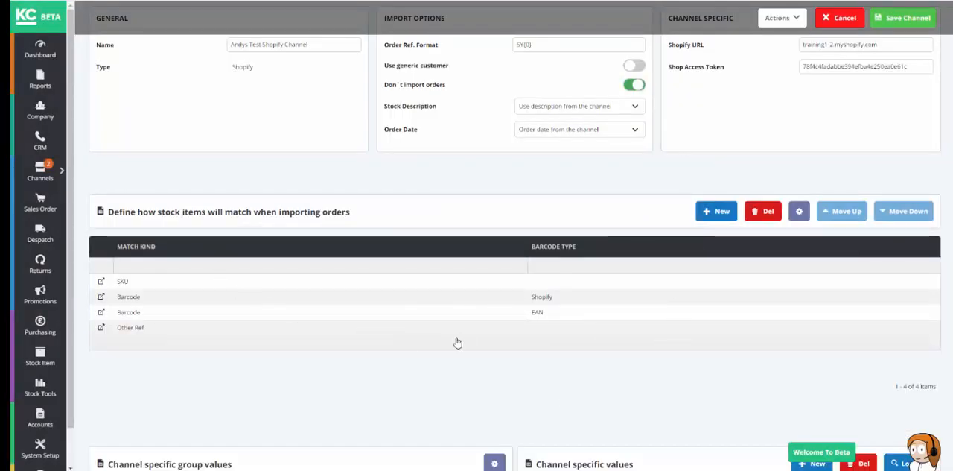
Step: Reorder the stock item matching rules to Shopify barcode, EAN barcode, Other Ref and SKU
left_click(330, 302)
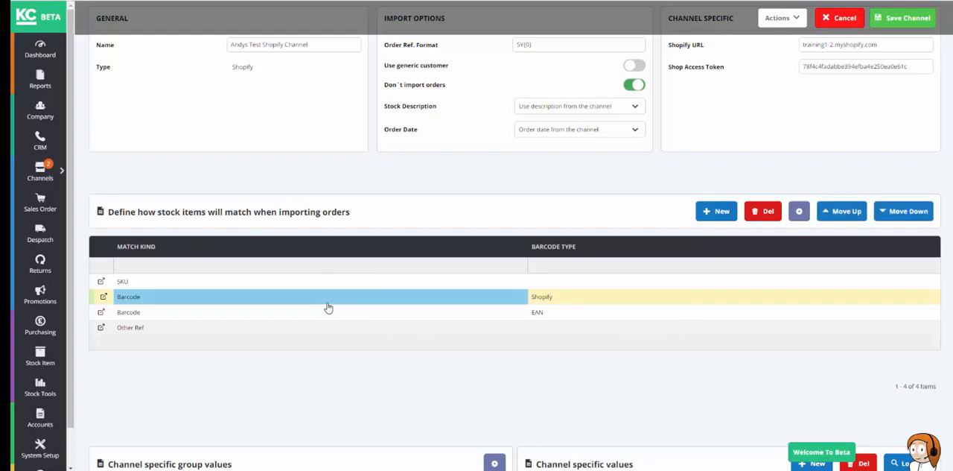
left_click(838, 213)
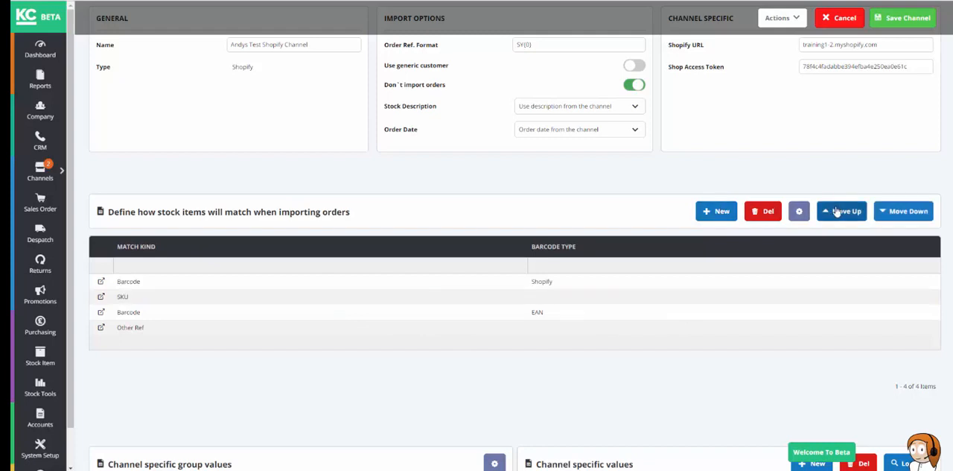
left_click(578, 312)
left_click(840, 210)
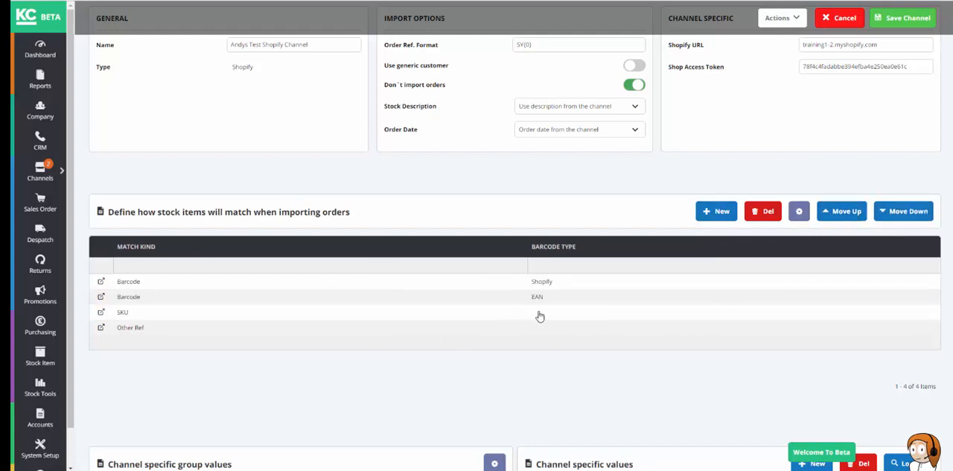
left_click(540, 316)
left_click(907, 212)
Step: Examine the order in which the stock item matching rules are applied, from the barcode matches down to SKU
left_click(252, 330)
left_click(356, 300)
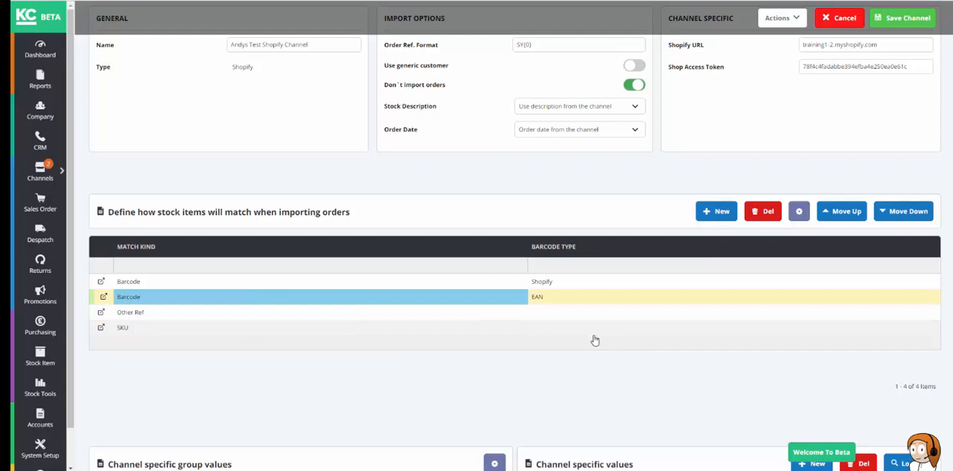
left_click(553, 282)
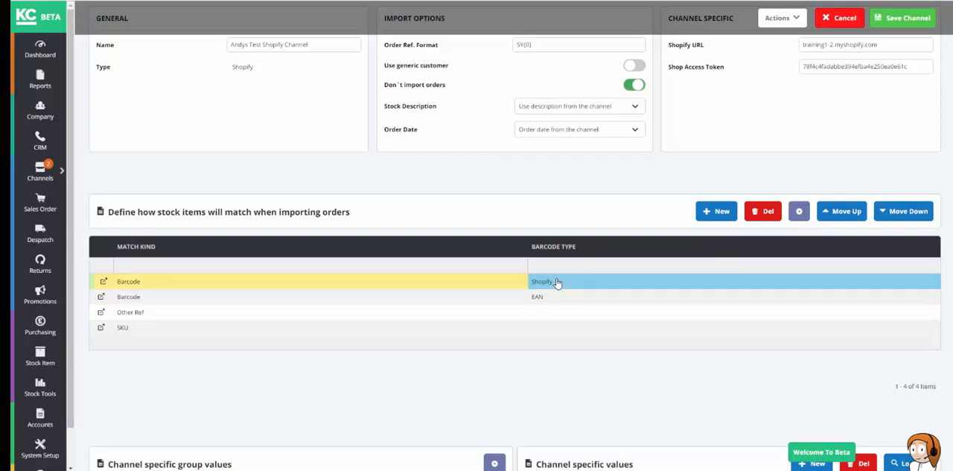
left_click(533, 298)
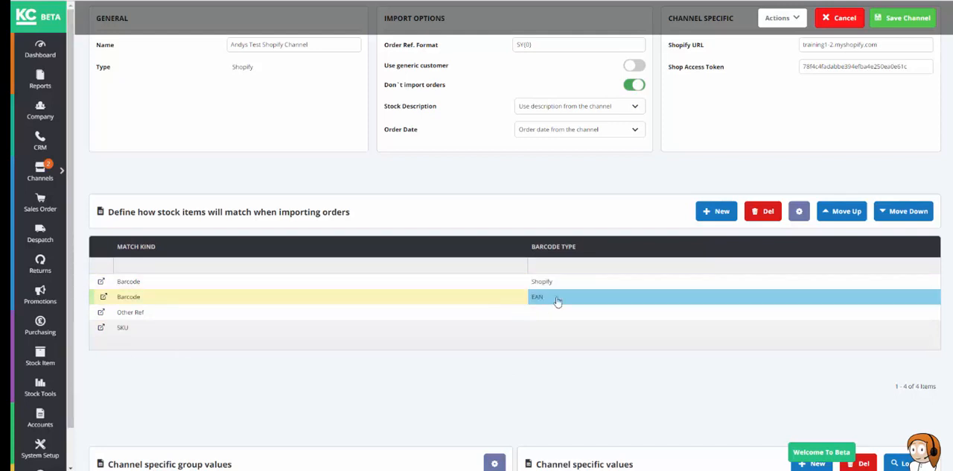
left_click(316, 313)
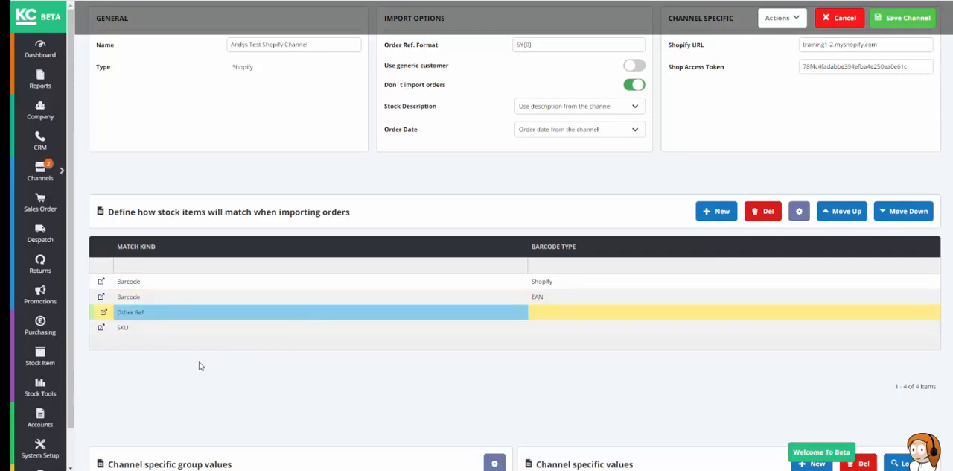
left_click(187, 334)
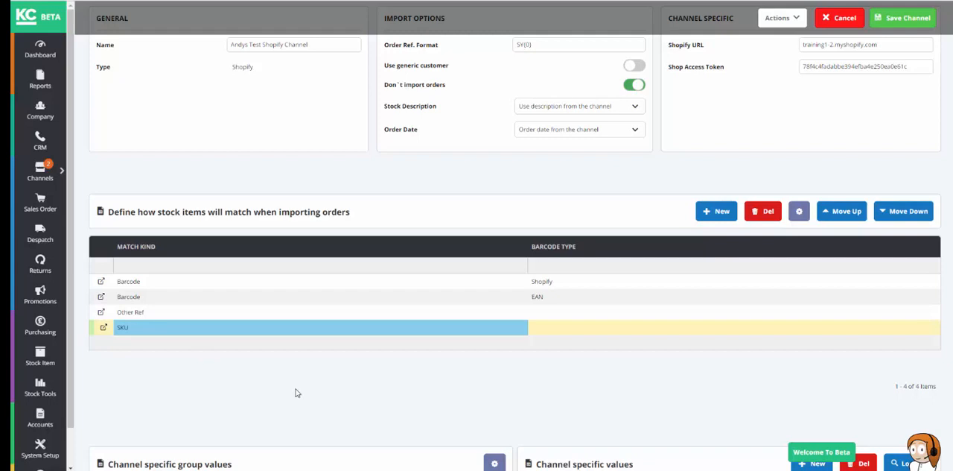
Step: Show the channel specific values of the (Global) group and set the customer Classification to Testy McTest
scroll(347, 235, "down", 2)
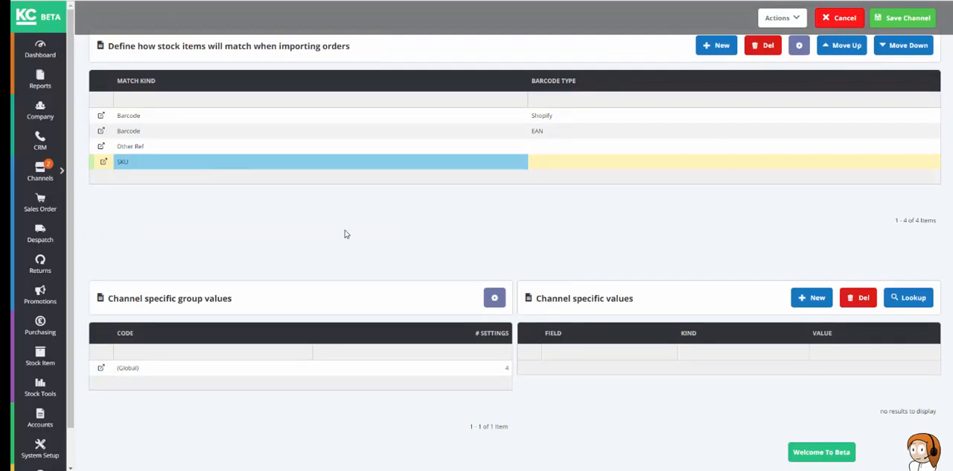
left_click(171, 370)
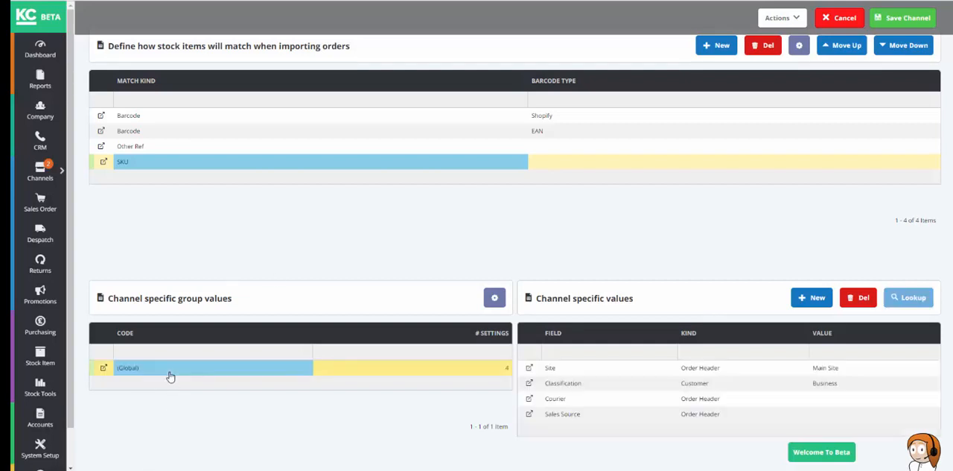
left_click(662, 372)
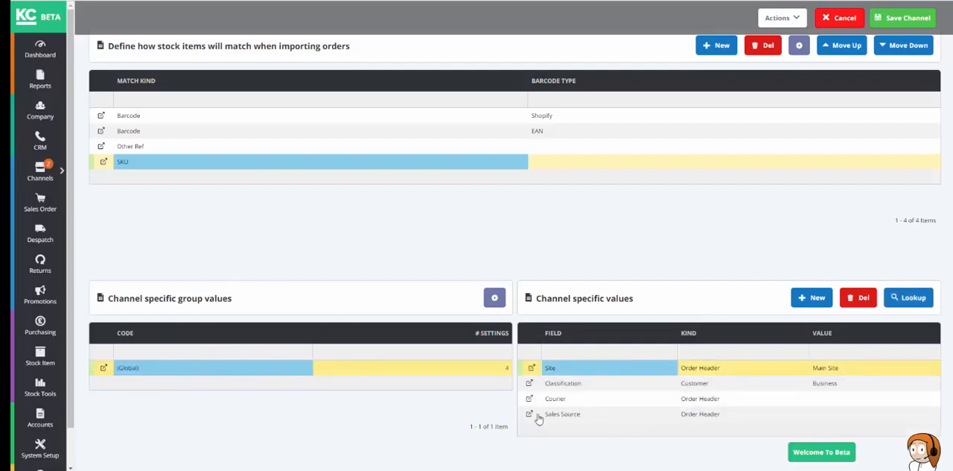
left_click(601, 399)
left_click(602, 414)
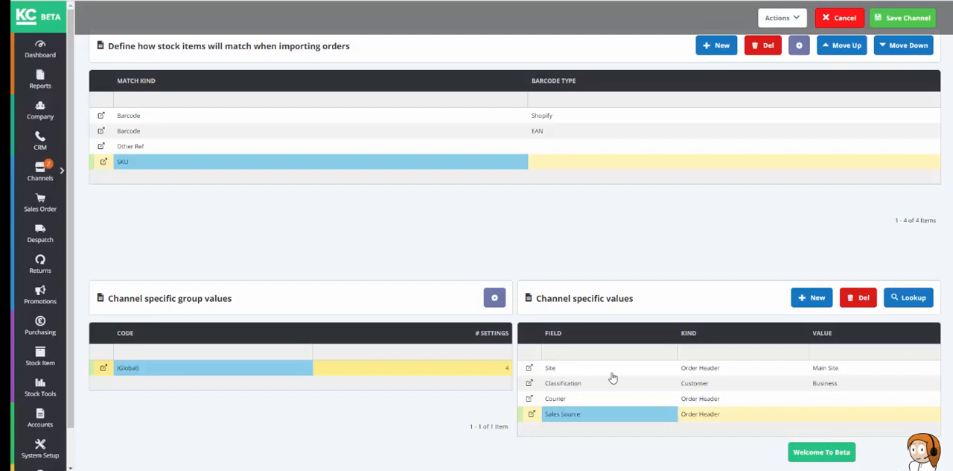
left_click(613, 382)
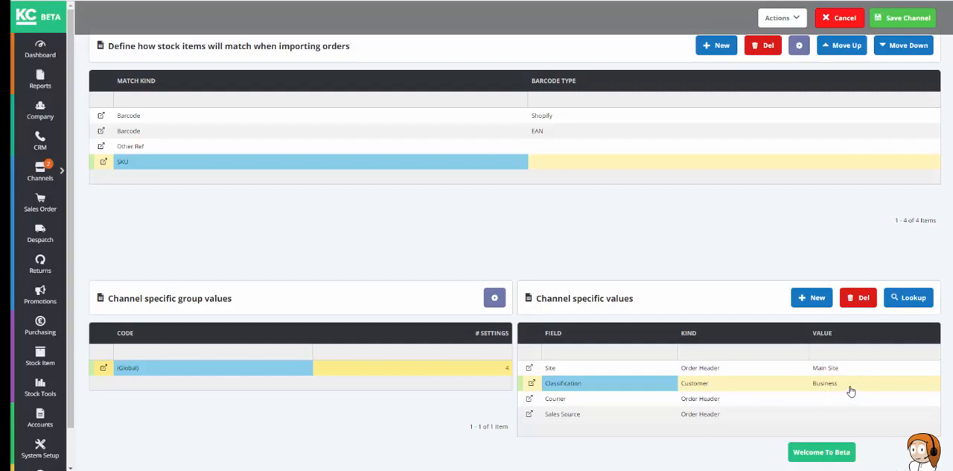
left_click(913, 297)
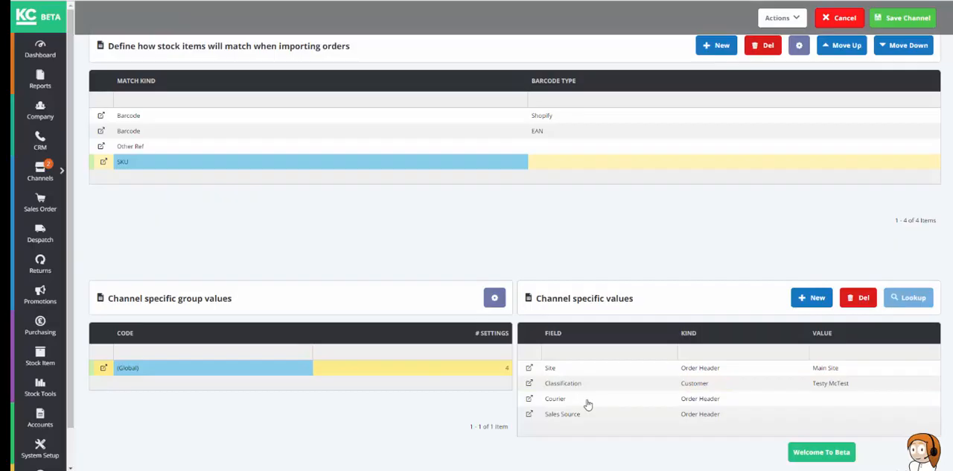
Step: Set the order header Courier to Royal Mail and the Sales Source to Web Orders in the channel specific values
left_click(588, 402)
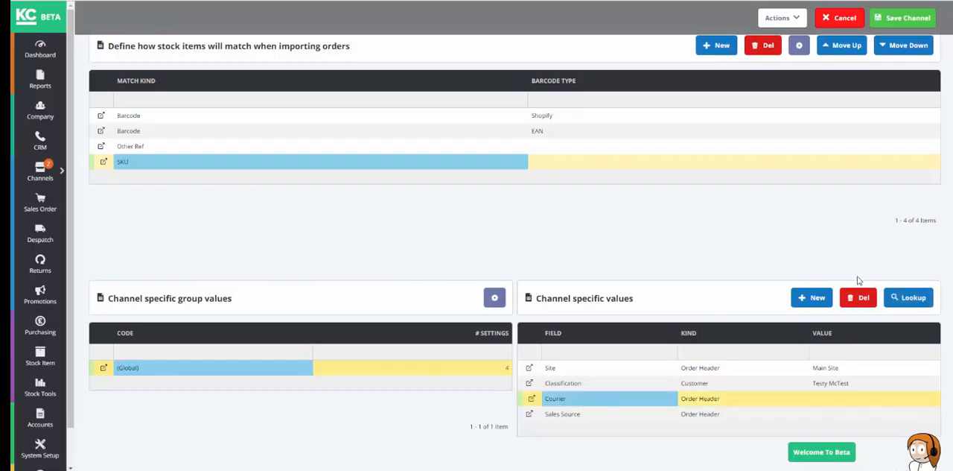
left_click(910, 298)
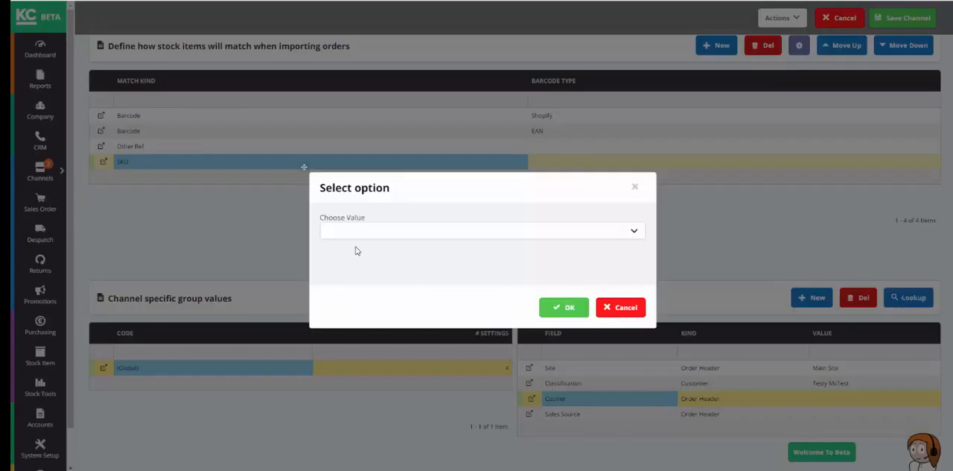
left_click(352, 233)
left_click(348, 287)
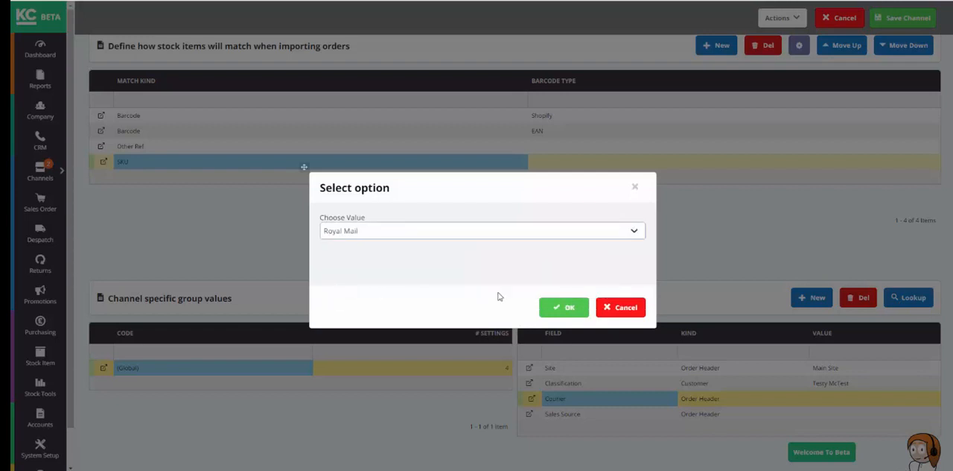
left_click(564, 307)
left_click(592, 414)
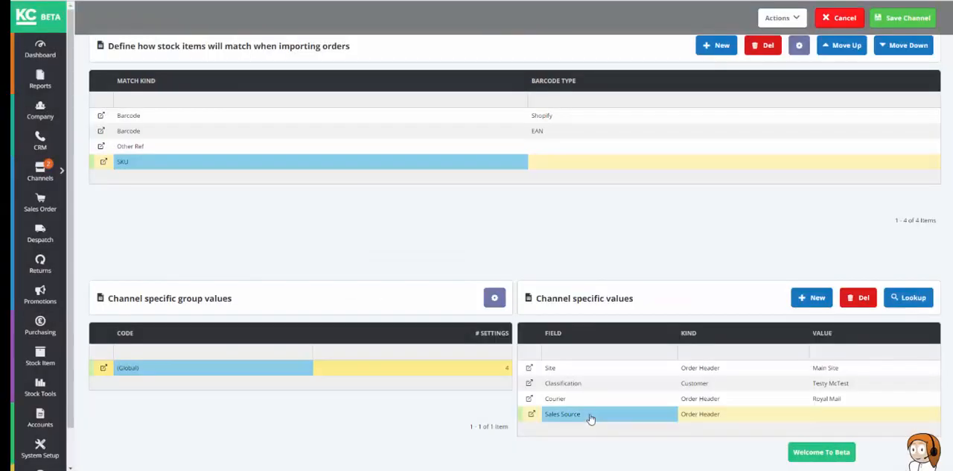
left_click(914, 298)
left_click(564, 306)
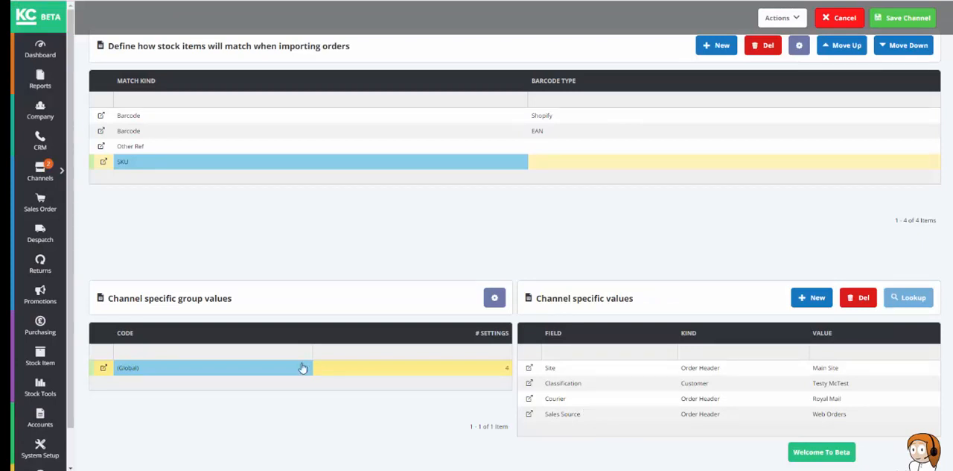
Step: Add a Payment Bank Account field to the channel specific values and set it to Sterling Account
left_click(810, 301)
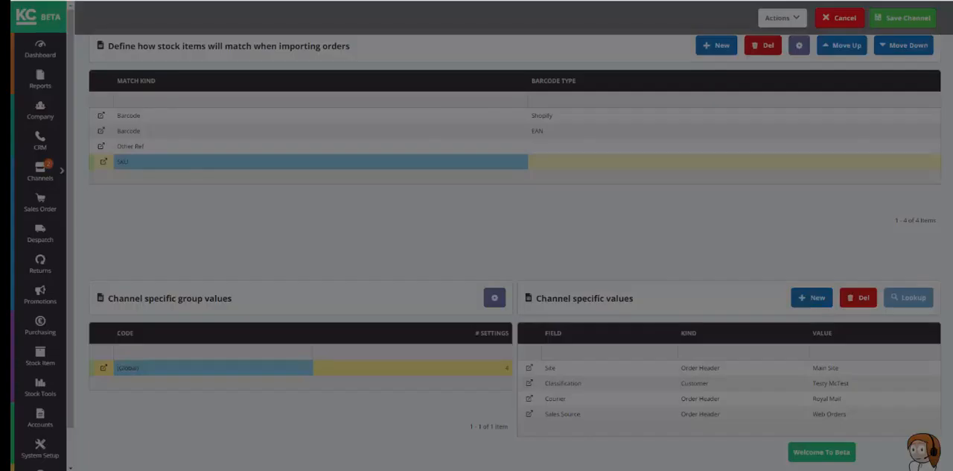
left_click(374, 237)
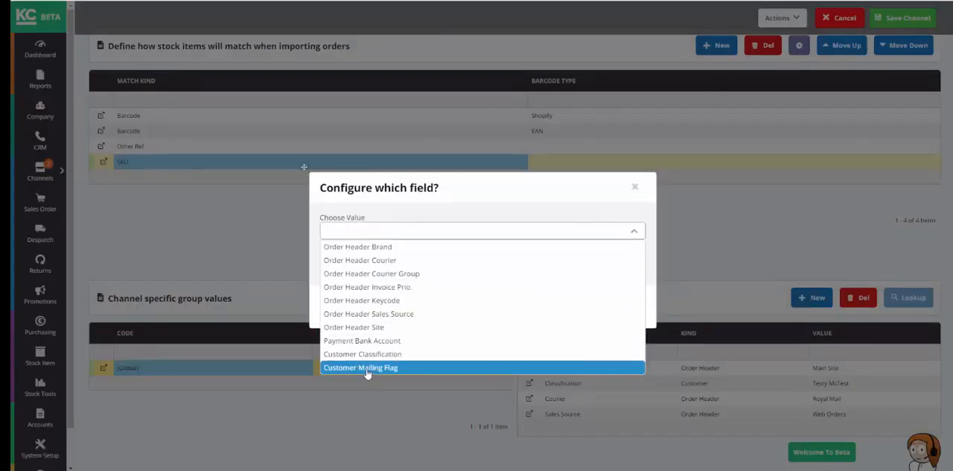
left_click(370, 340)
left_click(571, 308)
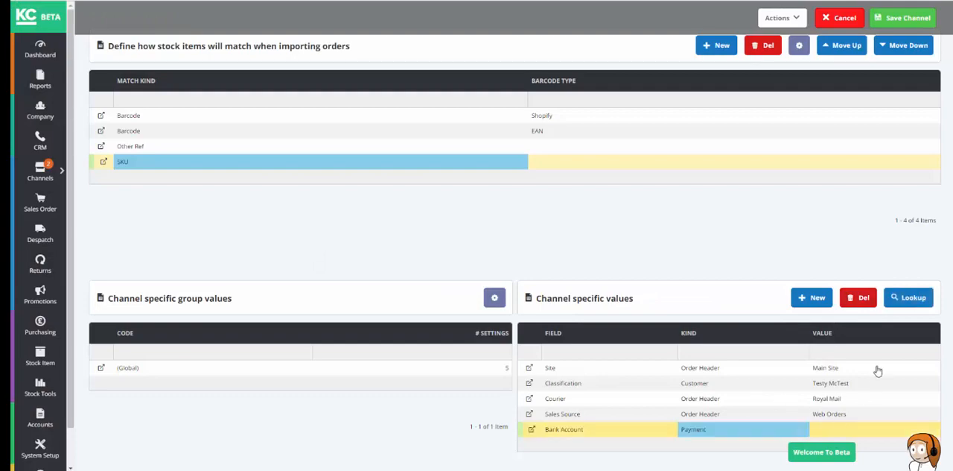
left_click(908, 297)
left_click(440, 231)
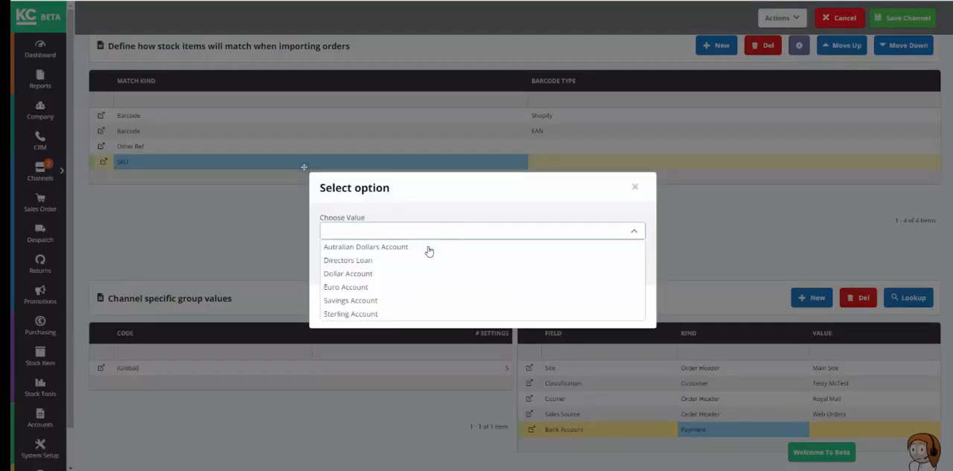
left_click(392, 313)
left_click(566, 308)
Step: Add an Order Header Invoice Prio. field to the channel specific values and set it to Subscription
left_click(809, 298)
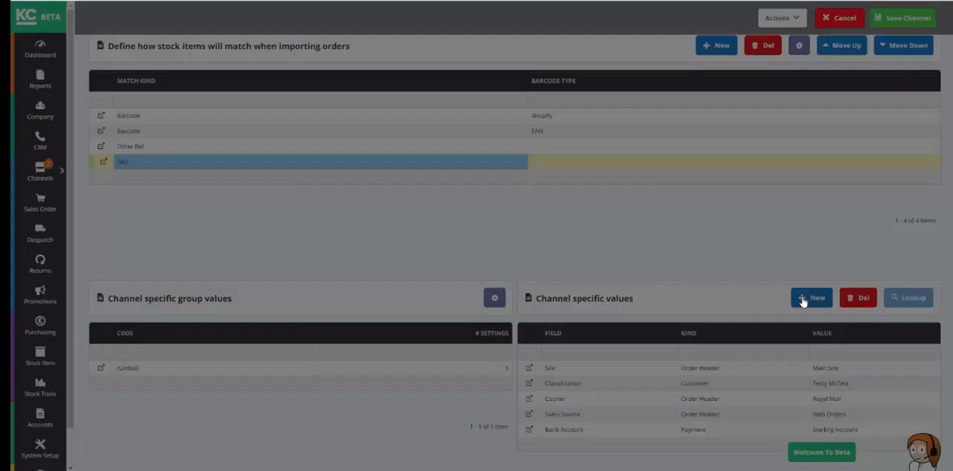
left_click(381, 233)
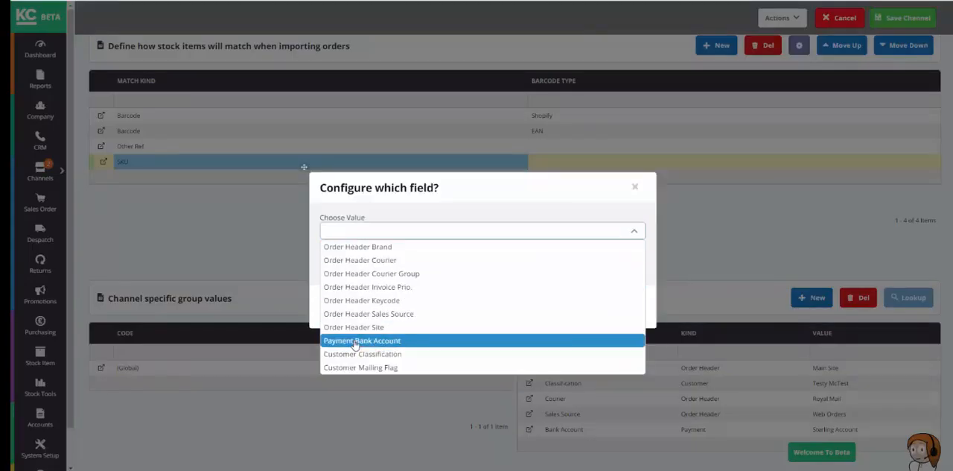
left_click(367, 287)
left_click(566, 309)
left_click(566, 445)
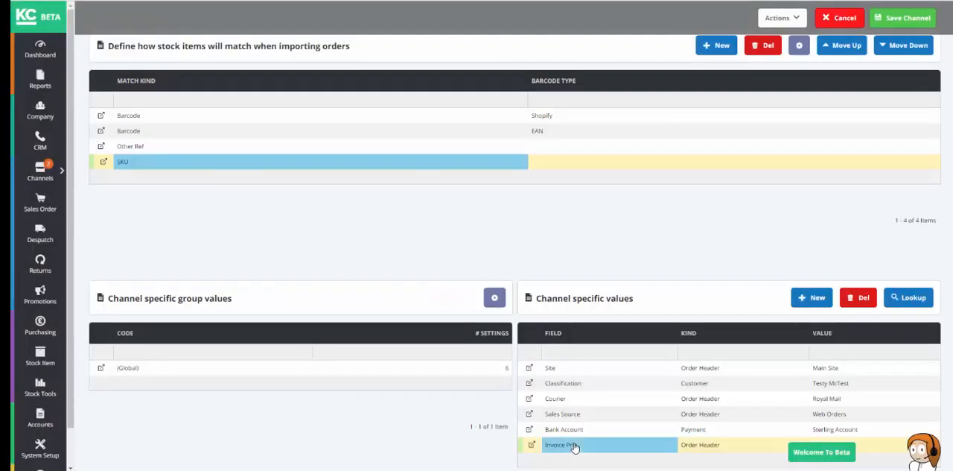
left_click(910, 297)
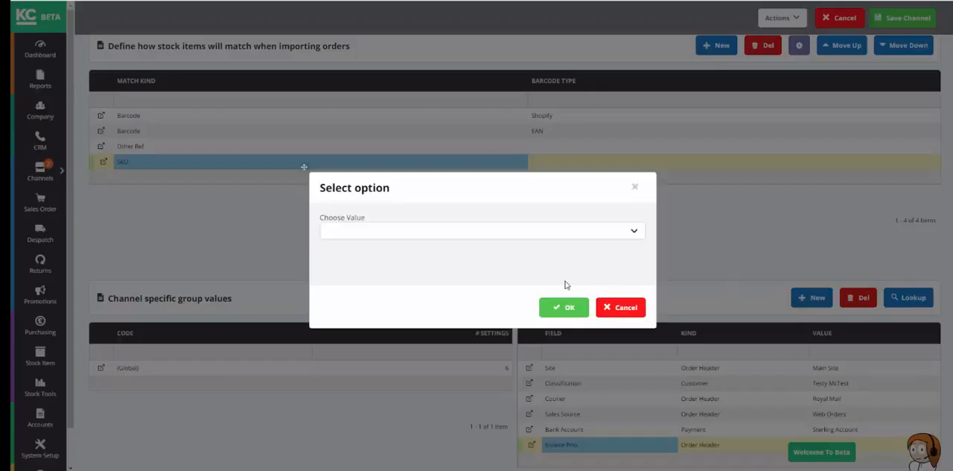
left_click(566, 232)
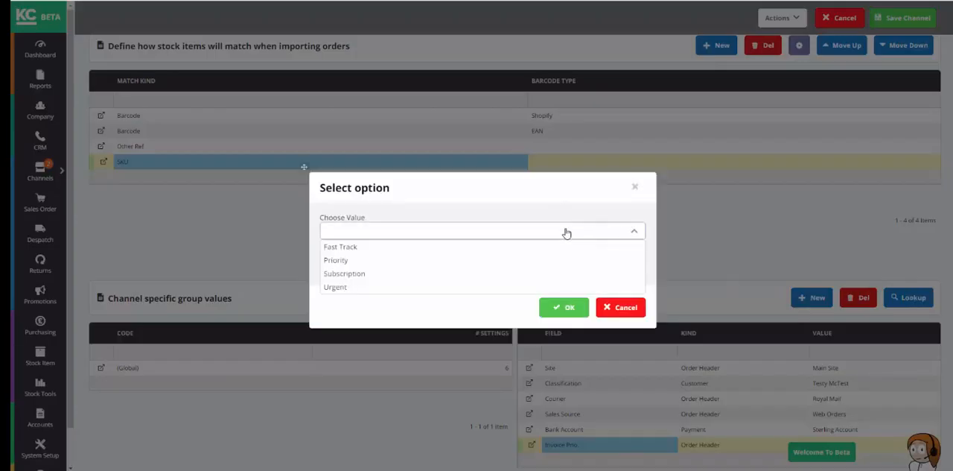
left_click(342, 273)
left_click(563, 307)
Step: Review the channel's setup and save the channel, accepting the Order Ref Format mismatch
scroll(322, 134, "up", 5)
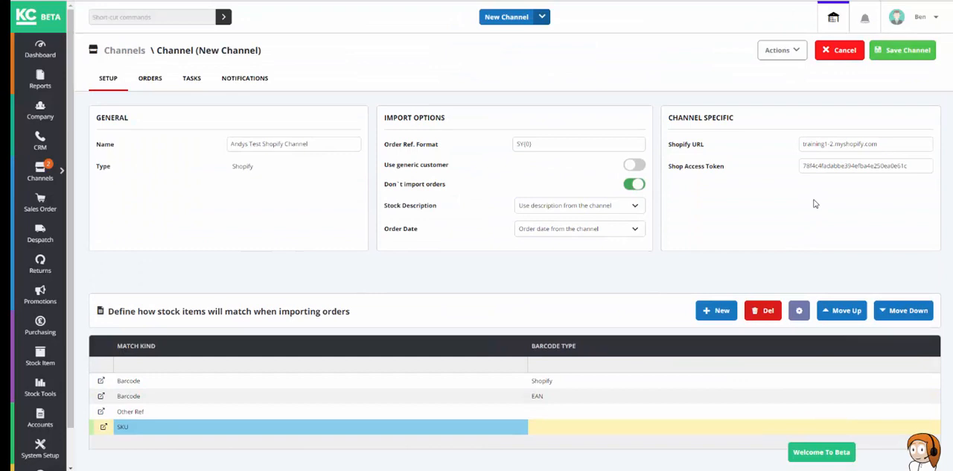
scroll(815, 203, "down", 2)
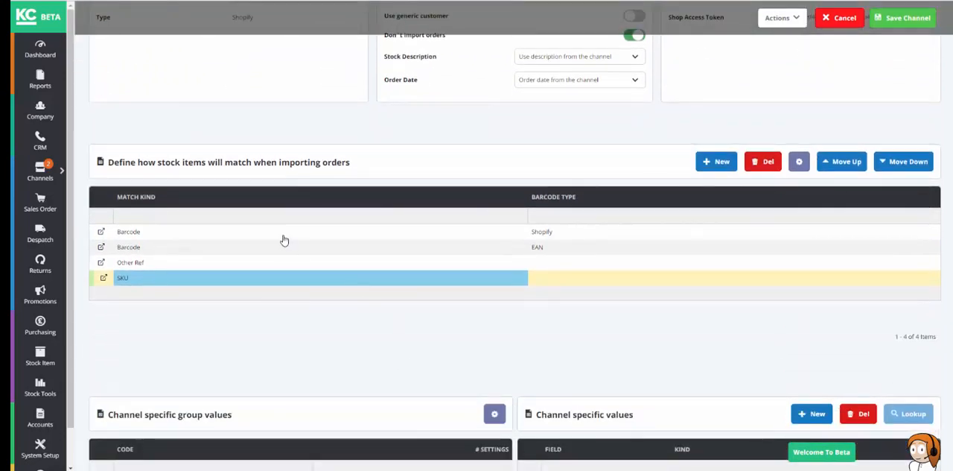
scroll(274, 283, "down", 3)
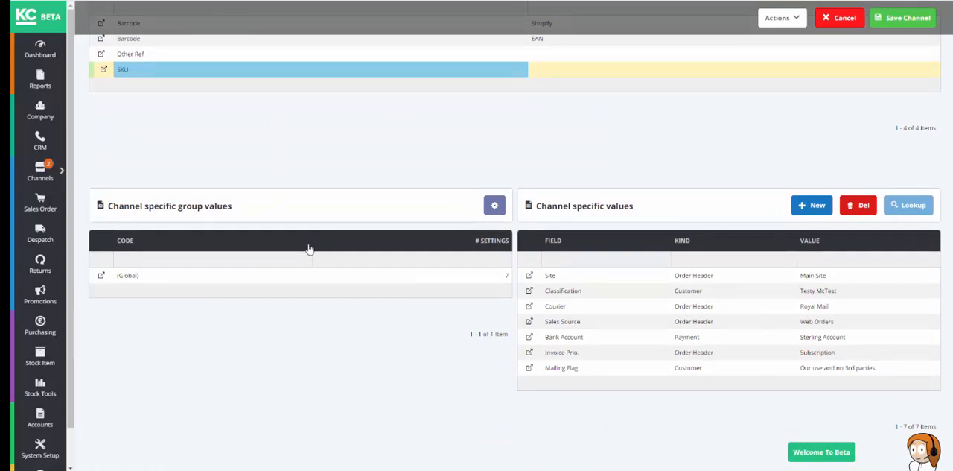
scroll(310, 248, "up", 5)
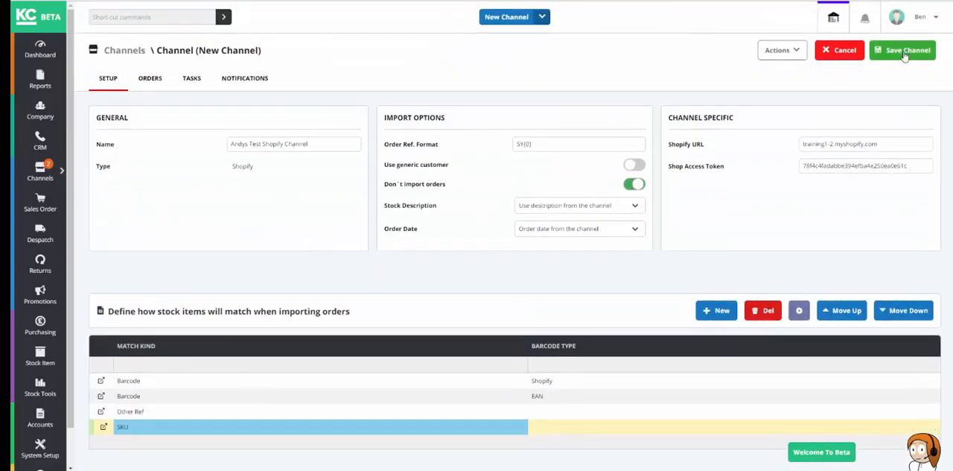
left_click(908, 50)
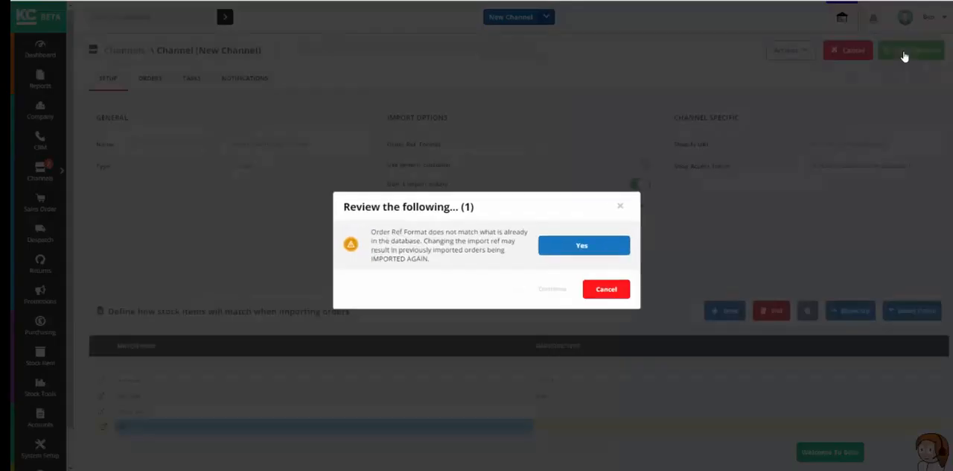
left_click(566, 253)
left_click(566, 295)
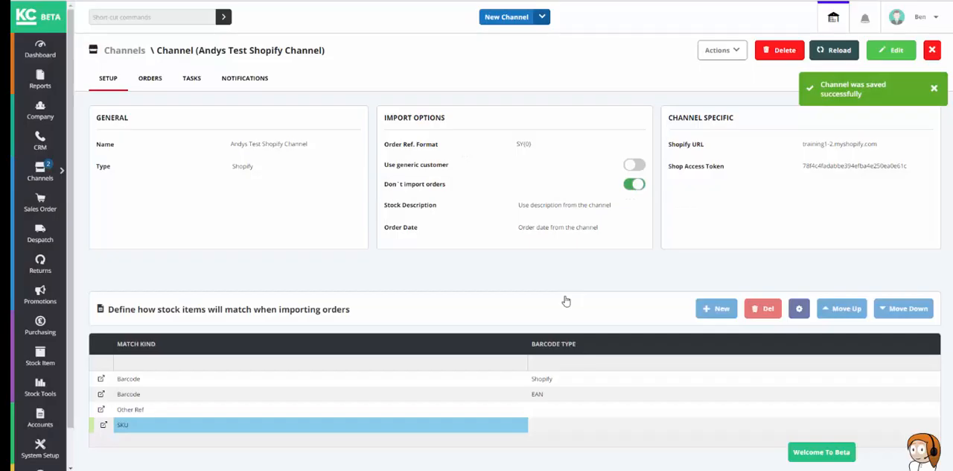